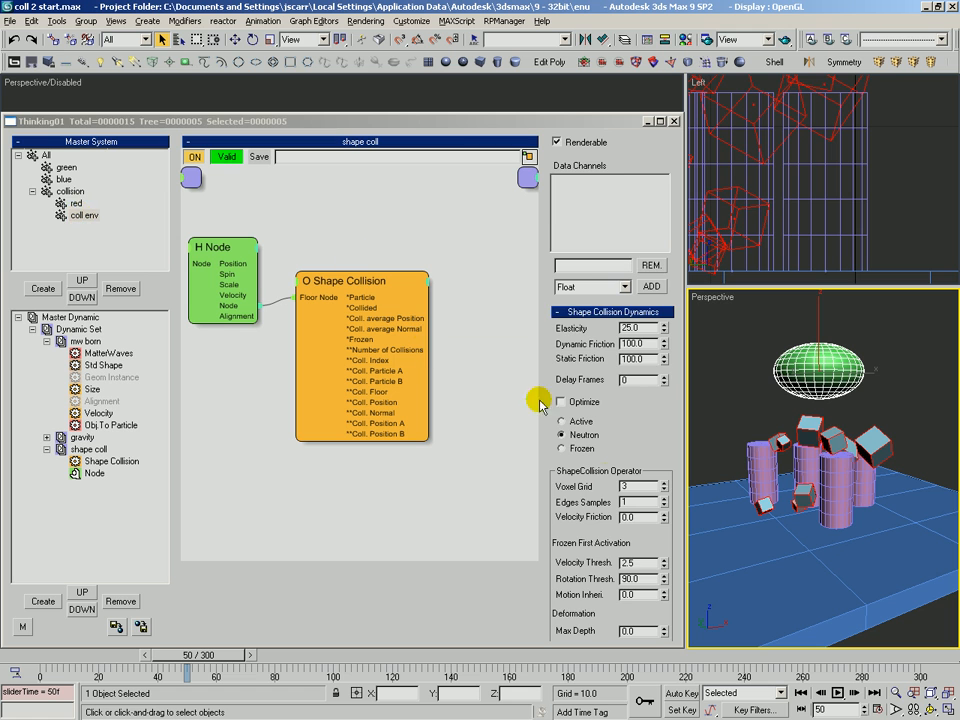
# Select the coll env group and set its shape collision dynamics mode to Active
pyautogui.click(80, 215)
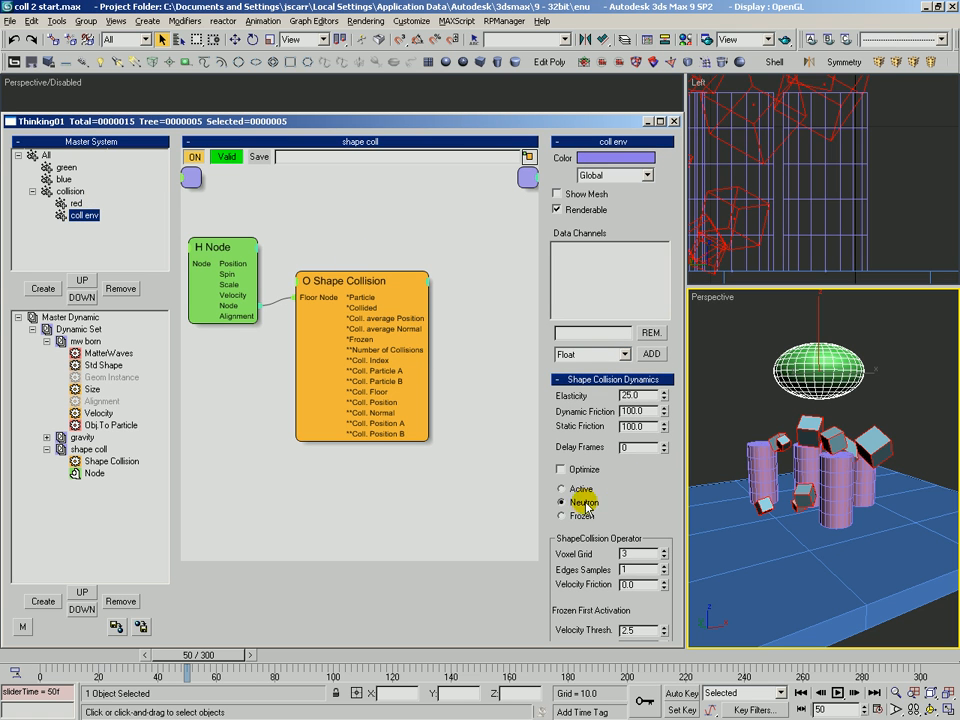
pyautogui.moveTo(180, 657); pyautogui.dragTo(96, 655)
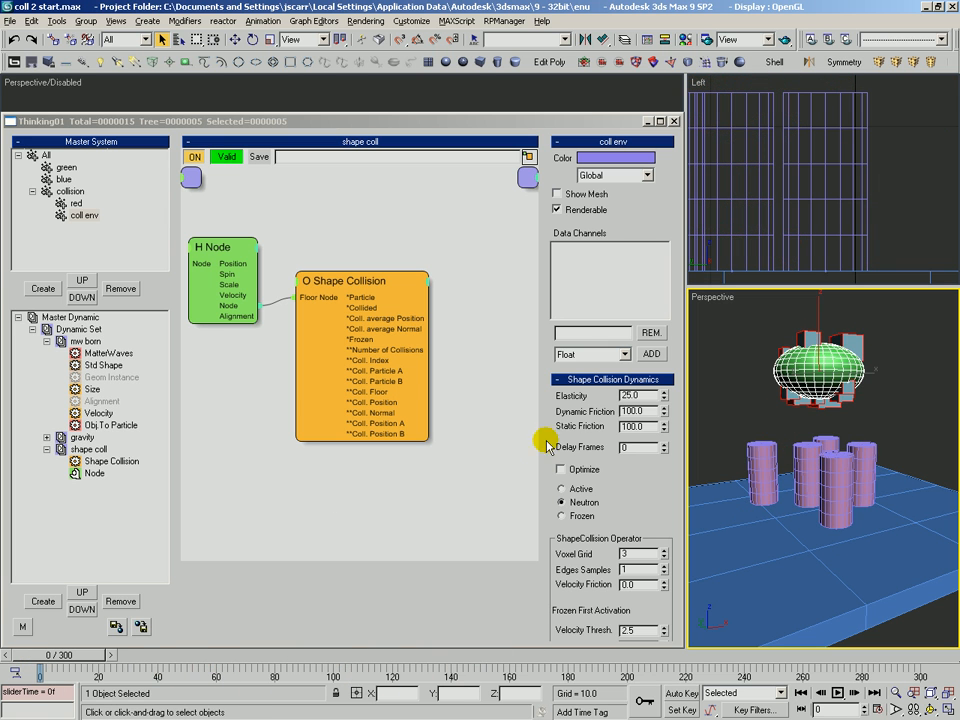
pyautogui.click(76, 203)
pyautogui.click(82, 215)
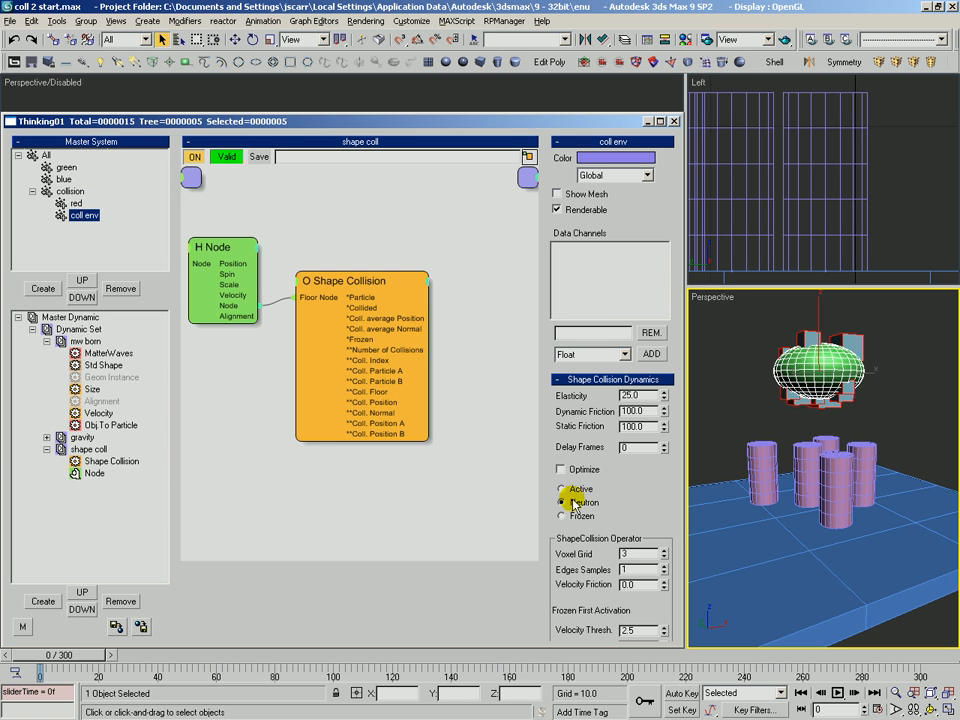
pyautogui.moveTo(78, 655); pyautogui.dragTo(45, 657)
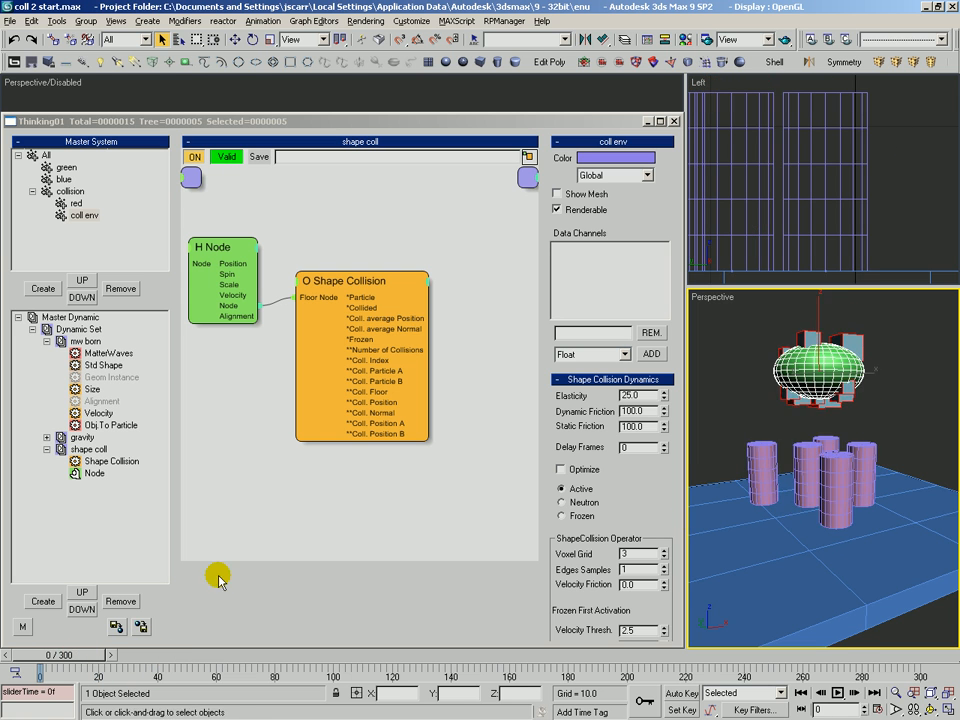
pyautogui.scroll(-2, 790, 442)
pyautogui.press('w')
pyautogui.moveTo(815, 351); pyautogui.dragTo(815, 323)
pyautogui.hotkey('ctrl', 'p')
pyautogui.hotkey('alt', 'z')
pyautogui.moveTo(806, 447); pyautogui.dragTo(819, 424)
pyautogui.hotkey('ctrl', 'r')
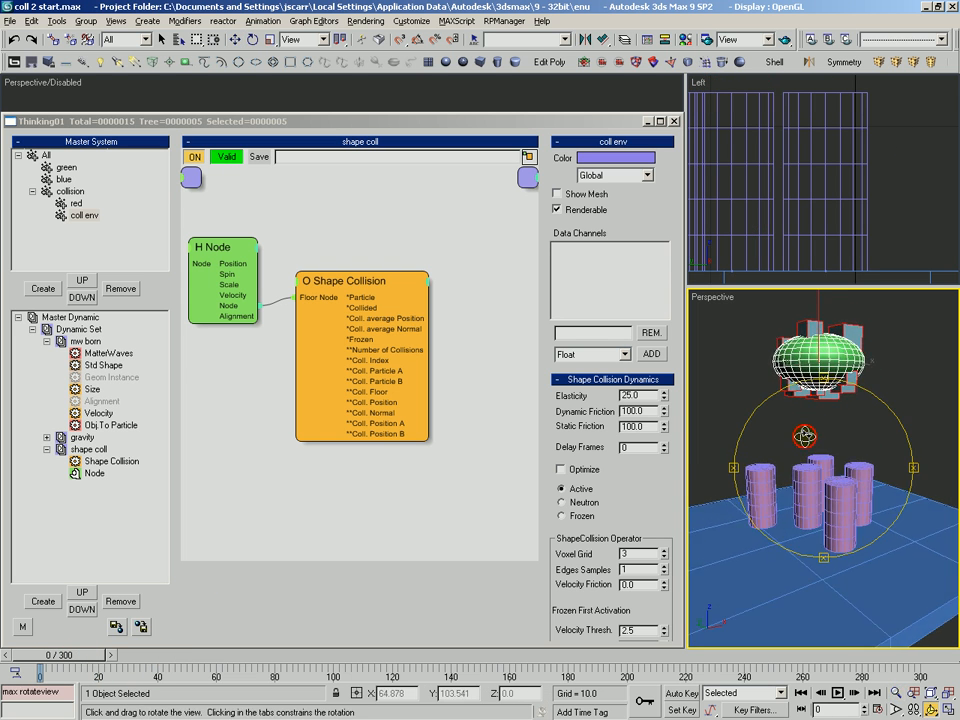
# Enable Size As Mass on the Shape Collision operator
pyautogui.click(375, 288)
pyautogui.moveTo(375, 289); pyautogui.dragTo(381, 287)
pyautogui.moveTo(643, 332); pyautogui.dragTo(615, 325)
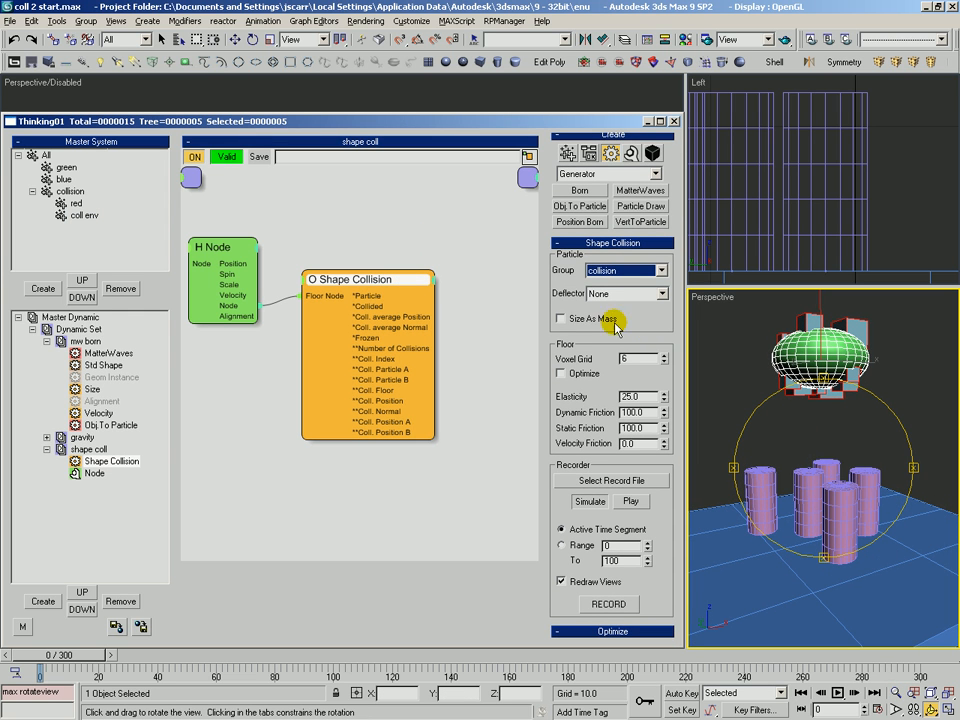
pyautogui.click(561, 319)
# Place a Size operator from the Standard operators in the shape coll graph, then delete it
pyautogui.click(606, 174)
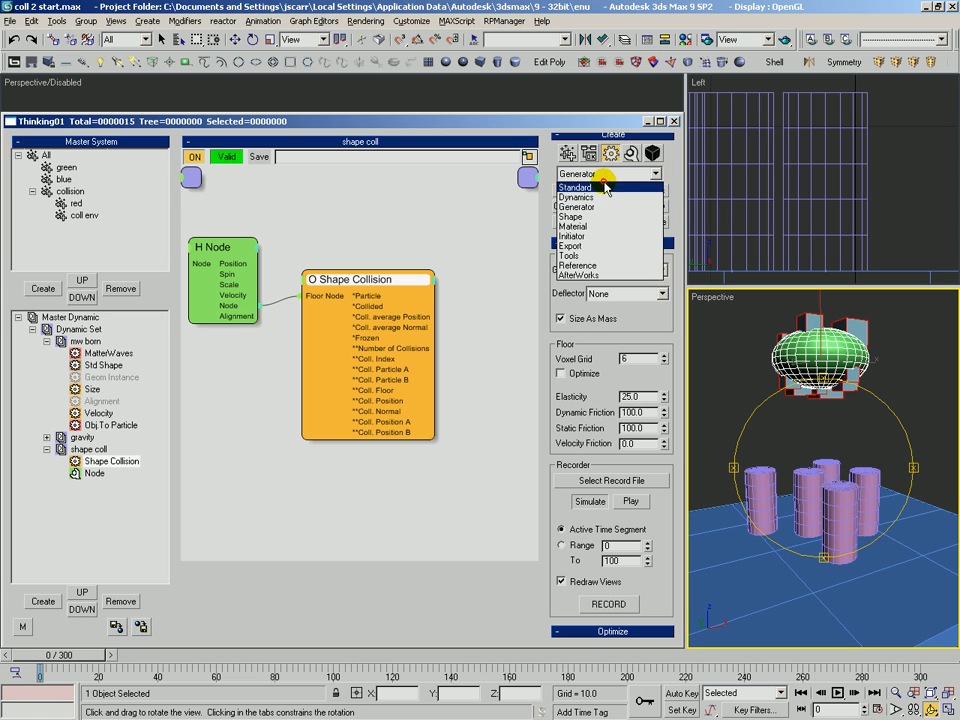
pyautogui.click(594, 191)
pyautogui.click(640, 284)
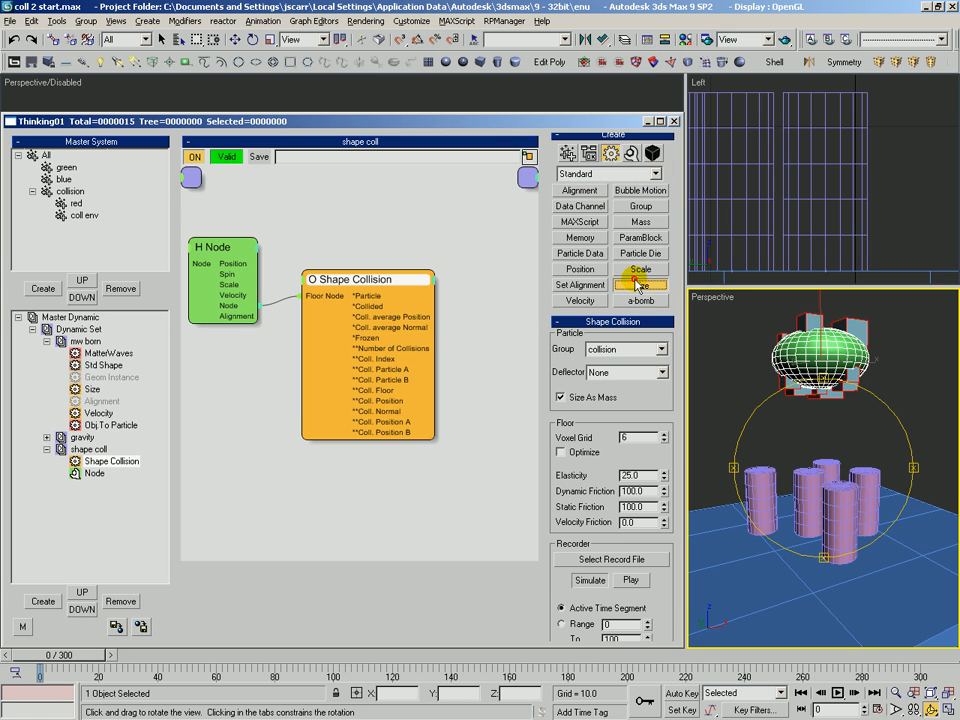
pyautogui.click(447, 452)
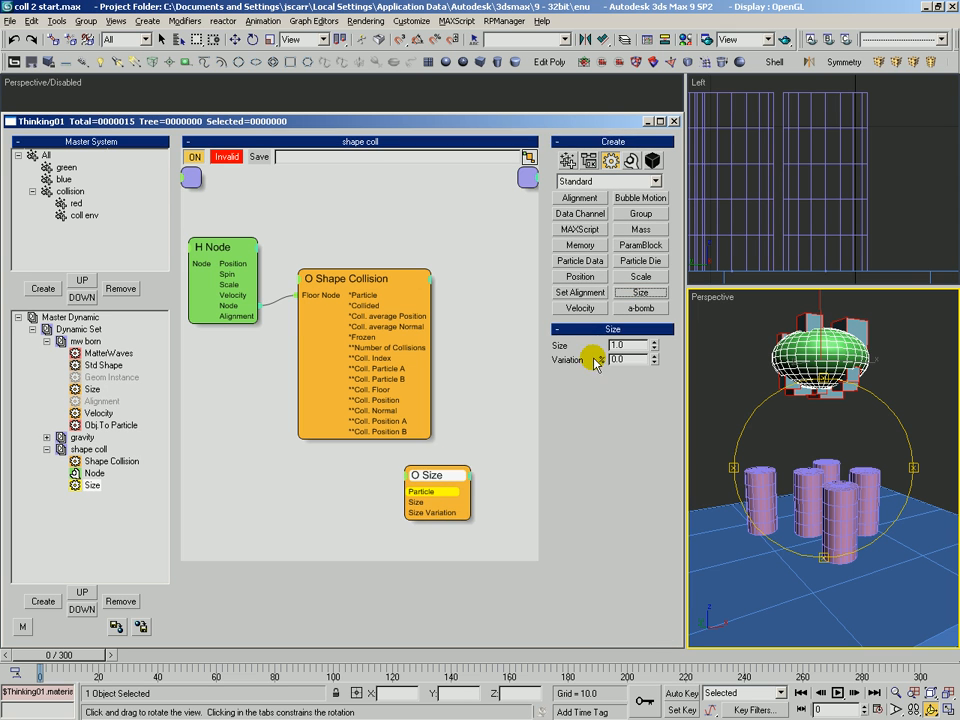
pyautogui.moveTo(435, 490); pyautogui.dragTo(431, 492)
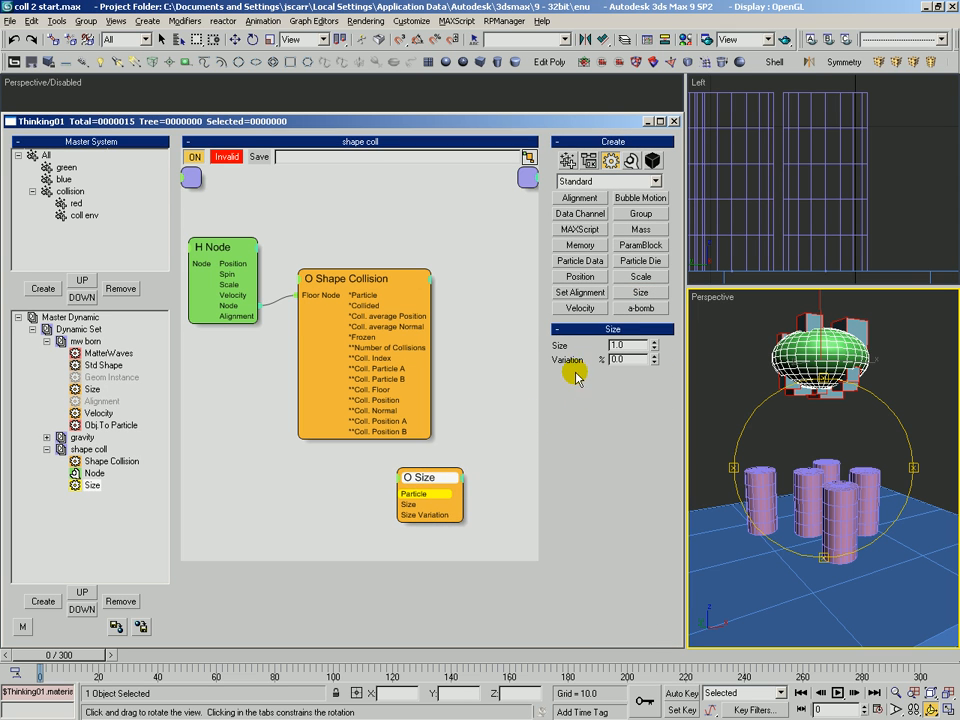
pyautogui.press('Delete')
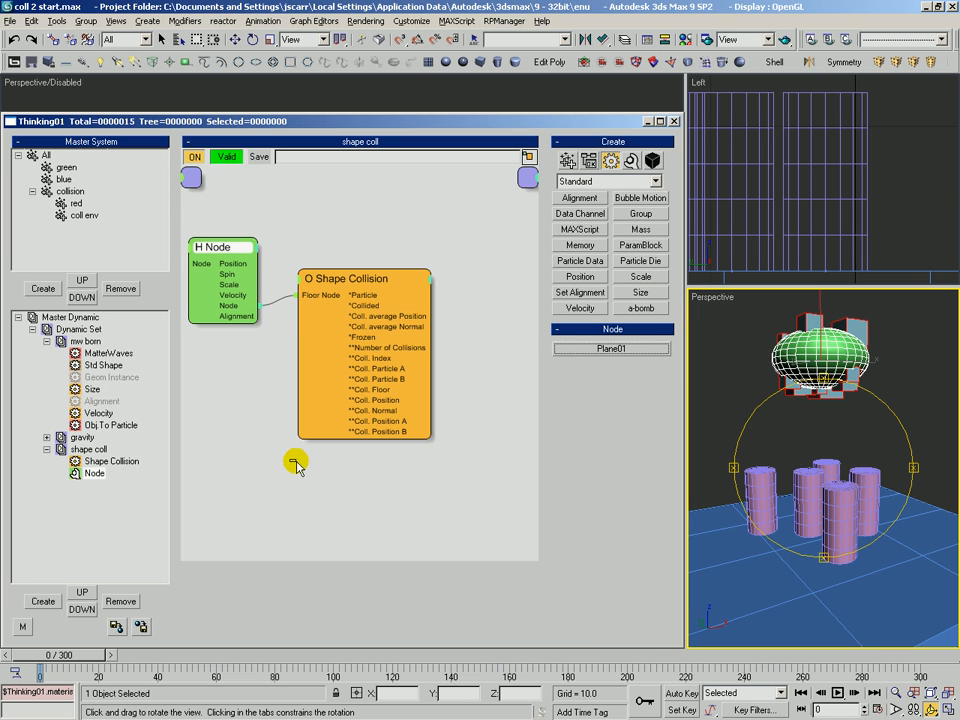
# In the mw born set, add a Mass operator fed by MatterWaves particles, with Size As Mass enabled
pyautogui.click(112, 342)
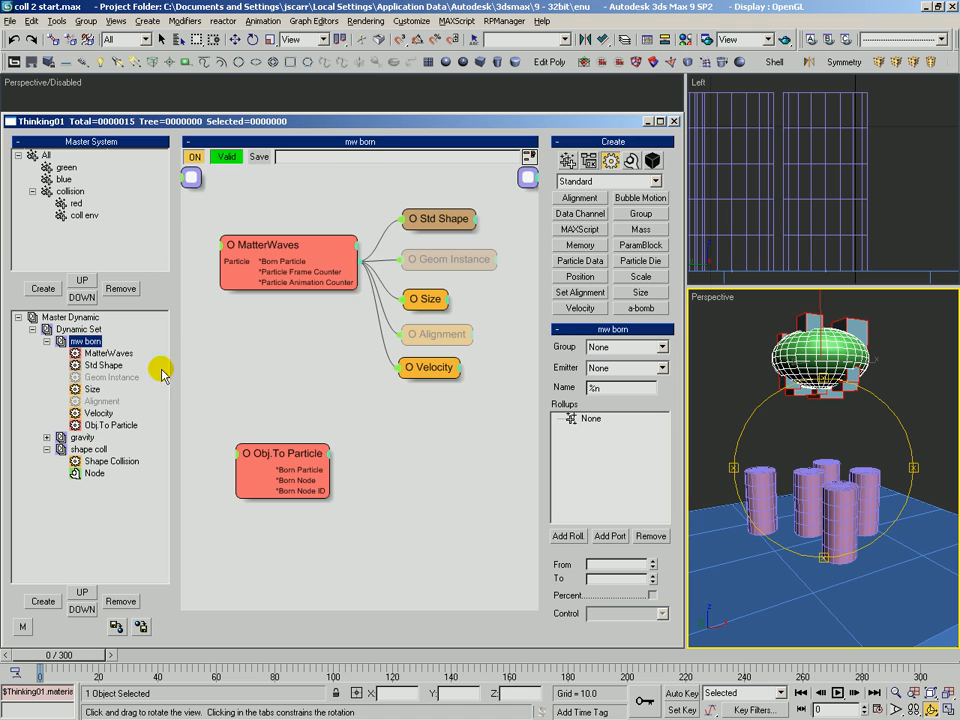
pyautogui.click(633, 231)
pyautogui.click(411, 396)
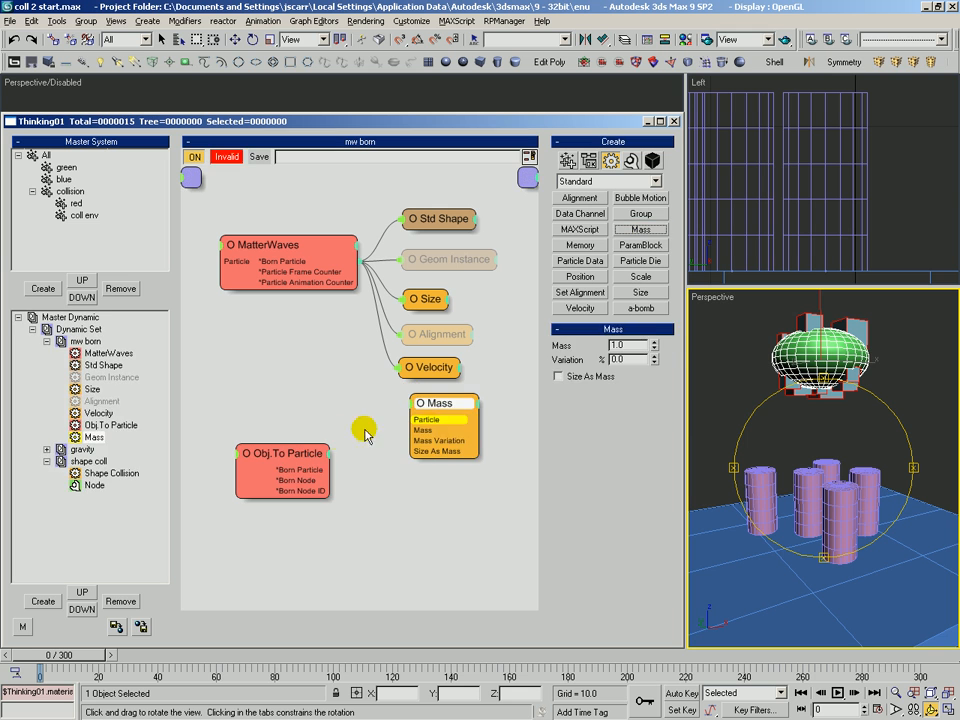
pyautogui.moveTo(300, 458); pyautogui.dragTo(293, 509)
pyautogui.moveTo(442, 406); pyautogui.dragTo(346, 266)
pyautogui.moveTo(411, 407); pyautogui.dragTo(422, 416)
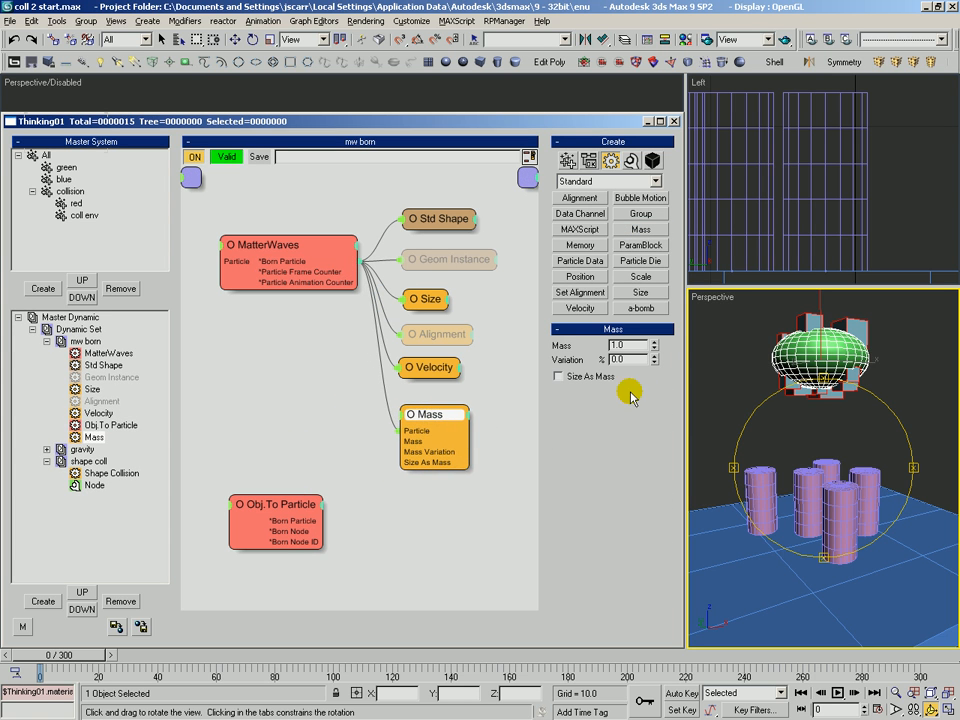
pyautogui.click(560, 377)
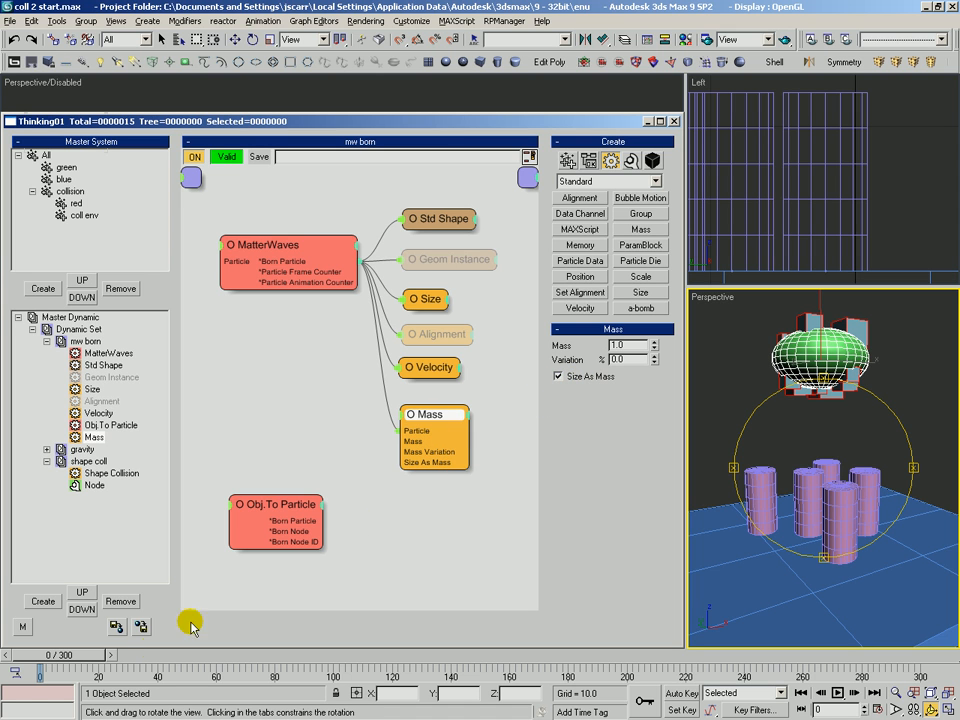
# Duplicate the Mass operator and wire Obj.To Particle's born particle output into the copy
pyautogui.moveTo(91, 656); pyautogui.dragTo(84, 632)
pyautogui.keyDown('shift'); pyautogui.moveTo(435, 422); pyautogui.dragTo(294, 521); pyautogui.keyUp('shift')
pyautogui.moveTo(438, 515); pyautogui.dragTo(429, 516)
pyautogui.moveTo(424, 416); pyautogui.dragTo(417, 414)
pyautogui.click(316, 246)
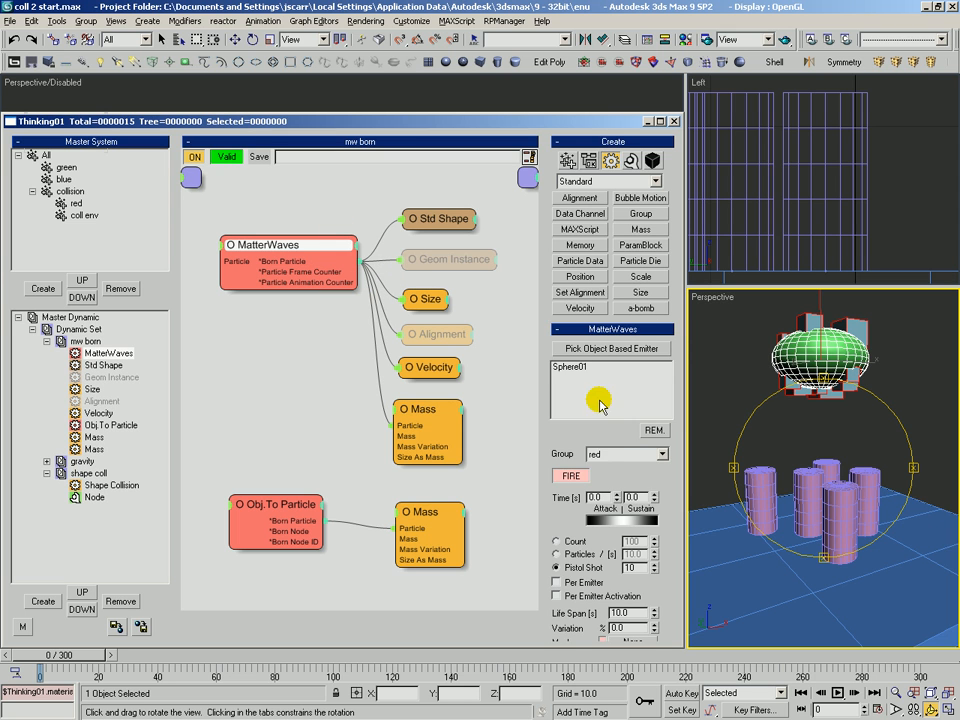
pyautogui.click(428, 412)
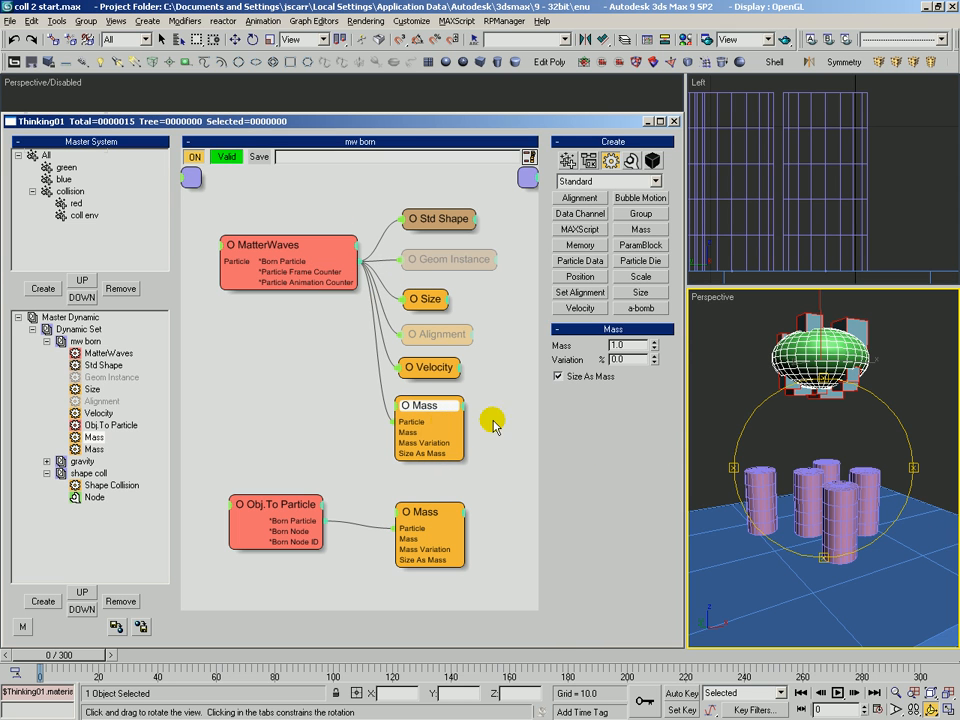
pyautogui.moveTo(426, 519); pyautogui.dragTo(418, 518)
pyautogui.click(297, 506)
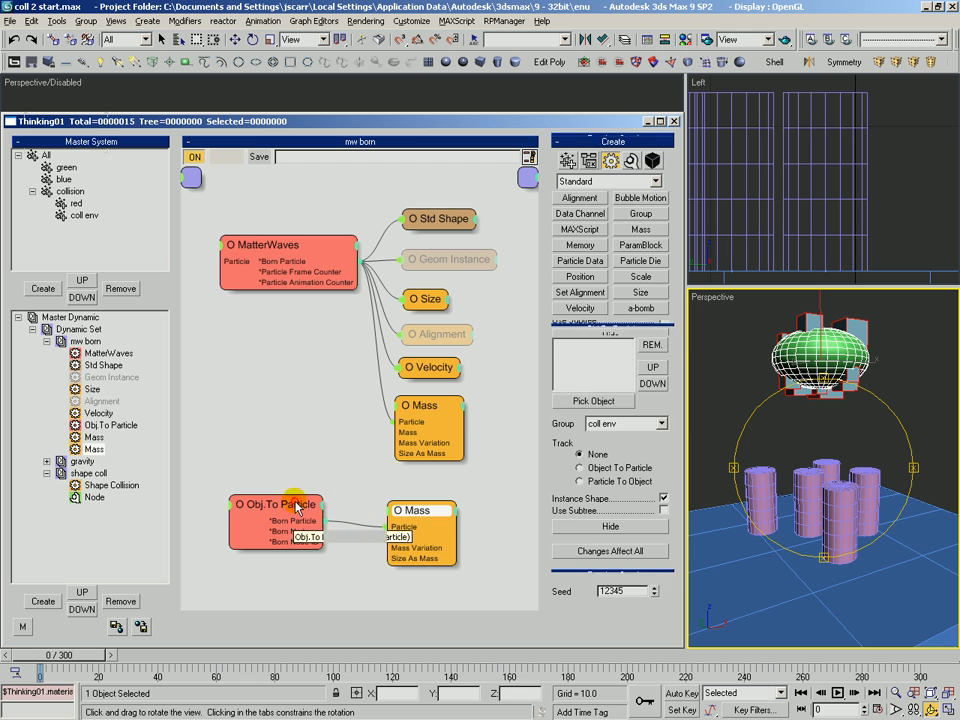
pyautogui.click(440, 509)
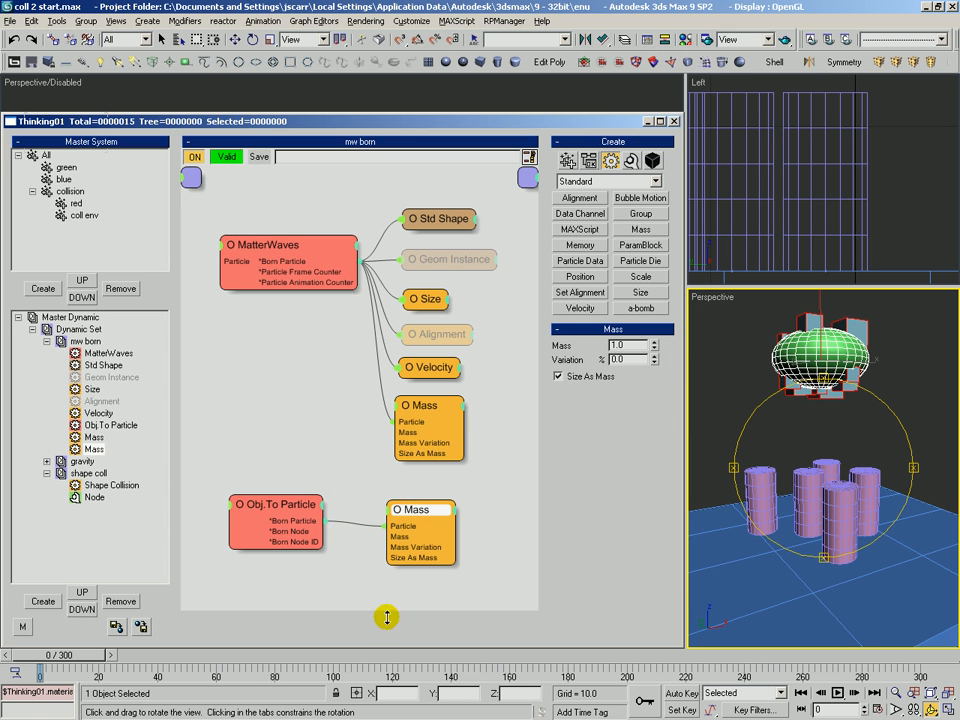
# Scrub the timeline to preview the particle collision simulation
pyautogui.moveTo(73, 668)
pyautogui.mouseDown()
pyautogui.moveTo(77, 656)
pyautogui.moveTo(197, 656)
pyautogui.moveTo(202, 686)
pyautogui.moveTo(75, 674)
pyautogui.mouseUp()
pyautogui.keyDown('alt'); pyautogui.moveTo(854, 464); pyautogui.dragTo(854, 464, button='middle'); pyautogui.keyUp('alt')
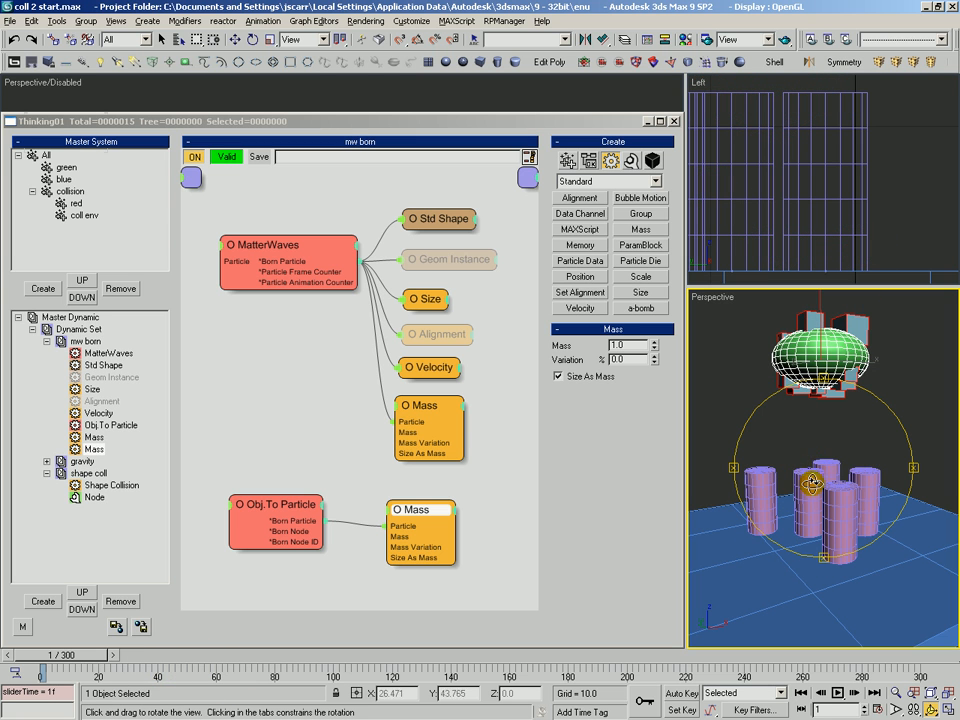
pyautogui.moveTo(75, 655); pyautogui.dragTo(183, 686)
pyautogui.keyDown('alt'); pyautogui.moveTo(811, 407); pyautogui.dragTo(811, 407, button='middle'); pyautogui.keyUp('alt')
pyautogui.keyDown('alt'); pyautogui.moveTo(790, 490); pyautogui.dragTo(797, 440, button='middle'); pyautogui.keyUp('alt')
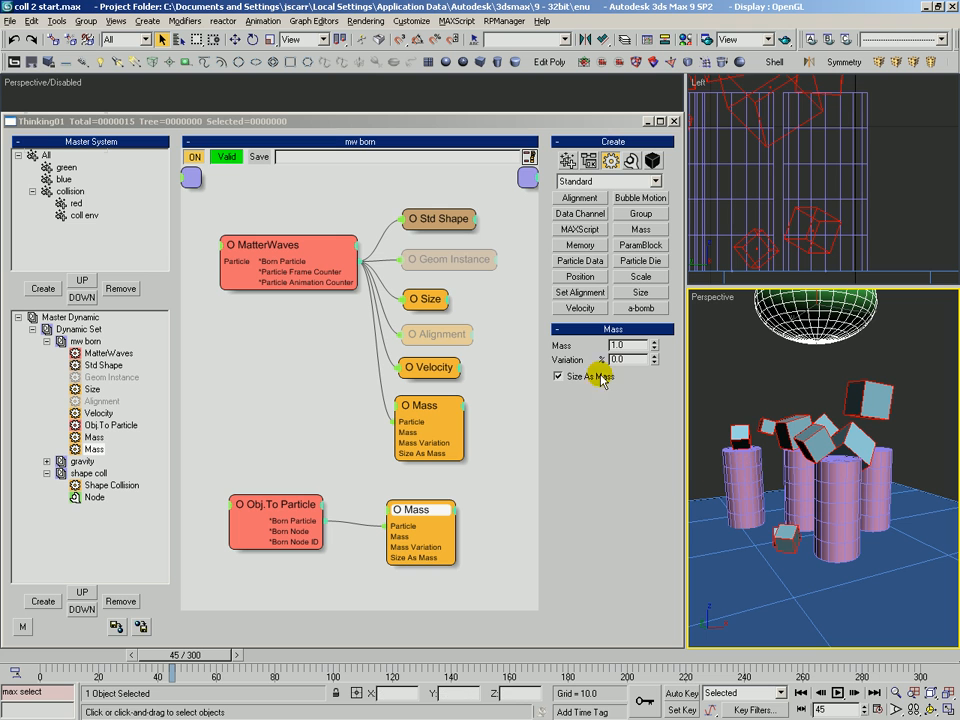
pyautogui.moveTo(129, 657); pyautogui.dragTo(8, 657)
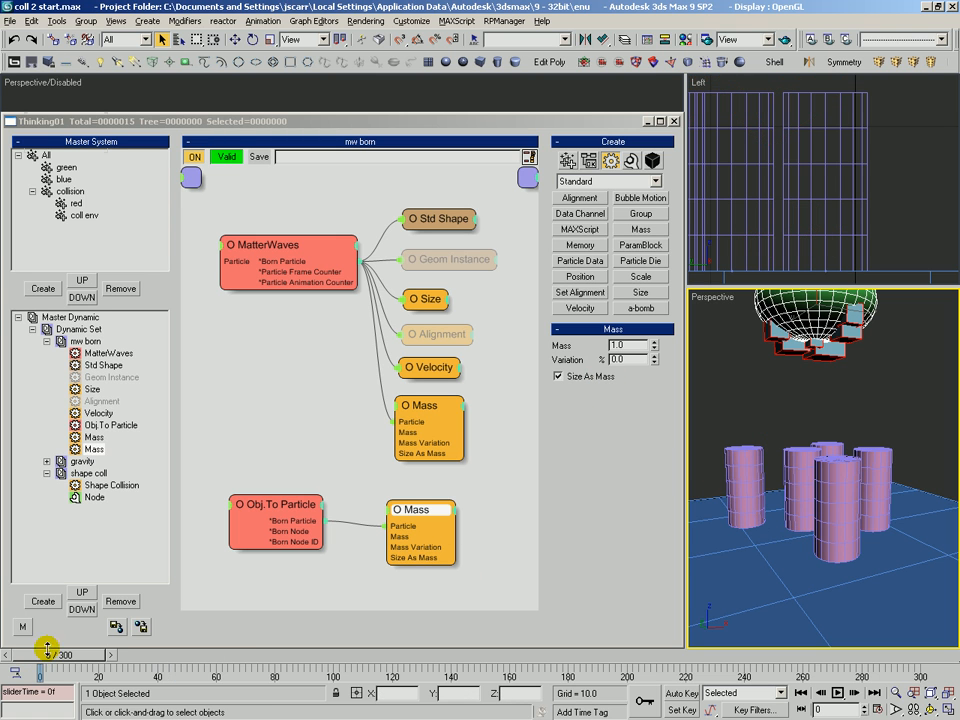
# Disable Size As Mass on the Mass operator fed by MatterWaves
pyautogui.click(431, 418)
pyautogui.click(596, 378)
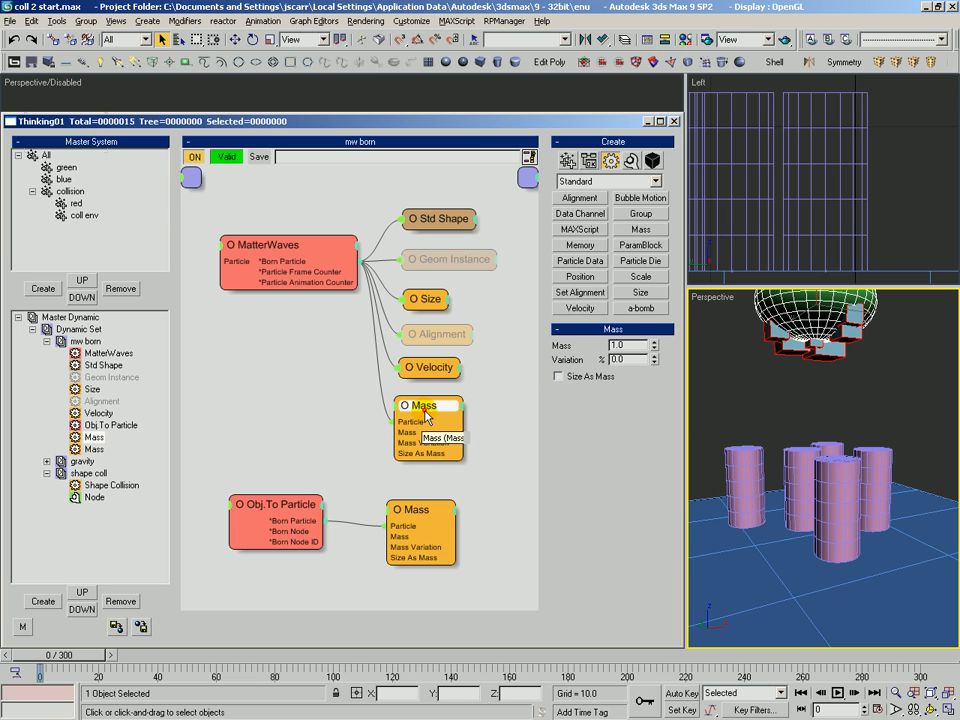
pyautogui.moveTo(424, 413); pyautogui.dragTo(427, 408)
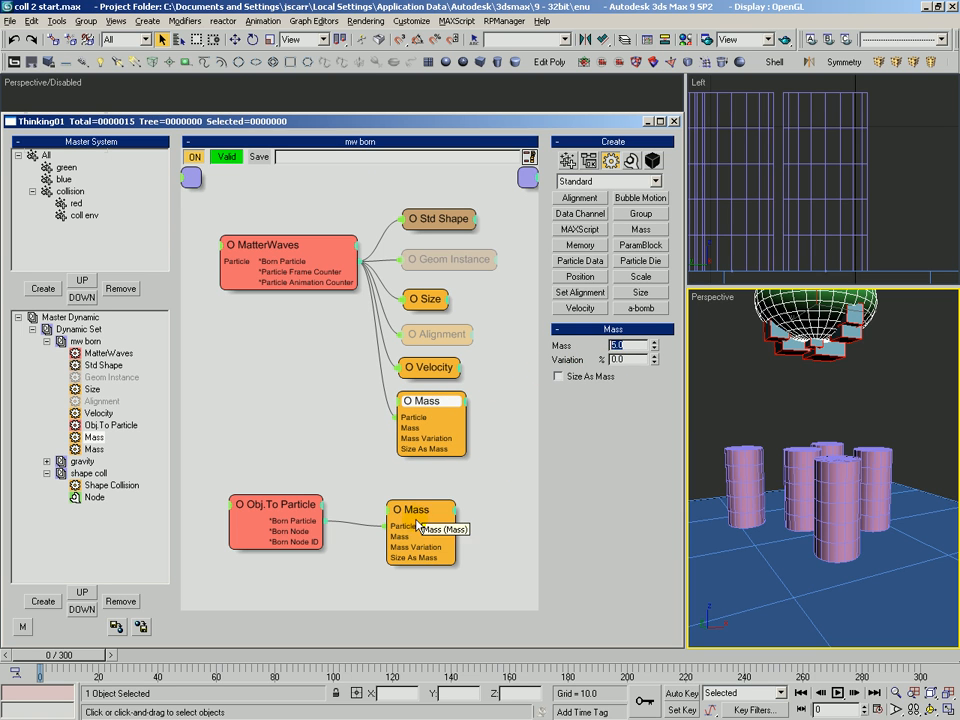
pyautogui.moveTo(420, 521); pyautogui.dragTo(415, 523)
# Set the MatterWaves Mass operator's mass to 10
pyautogui.doubleClick(614, 344)
pyautogui.moveTo(90, 670); pyautogui.dragTo(215, 670)
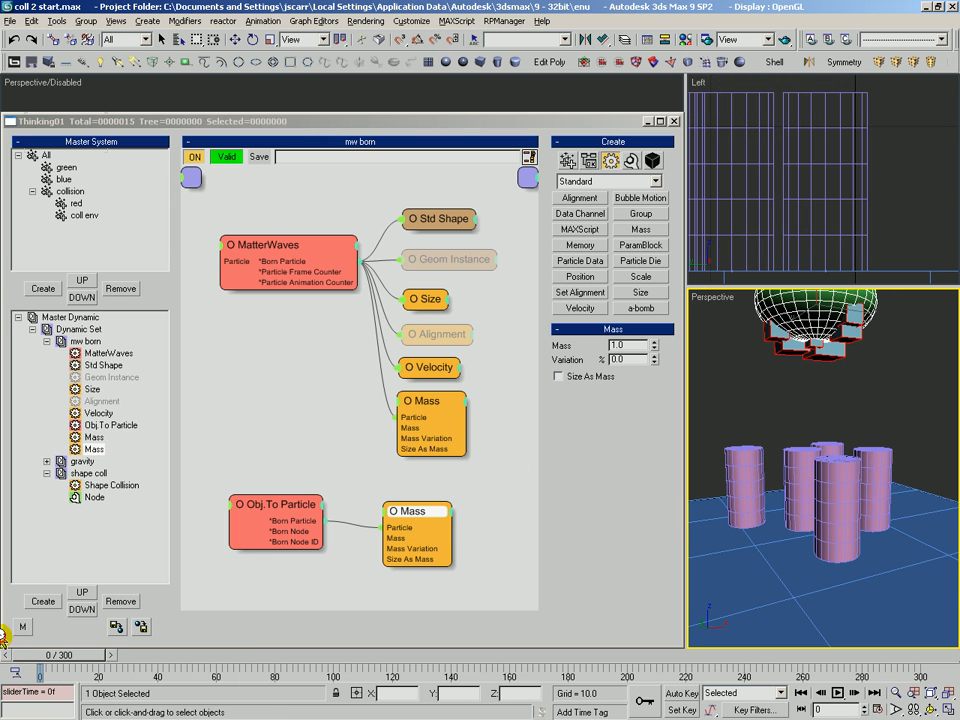
pyautogui.click(435, 405)
pyautogui.doubleClick(619, 359)
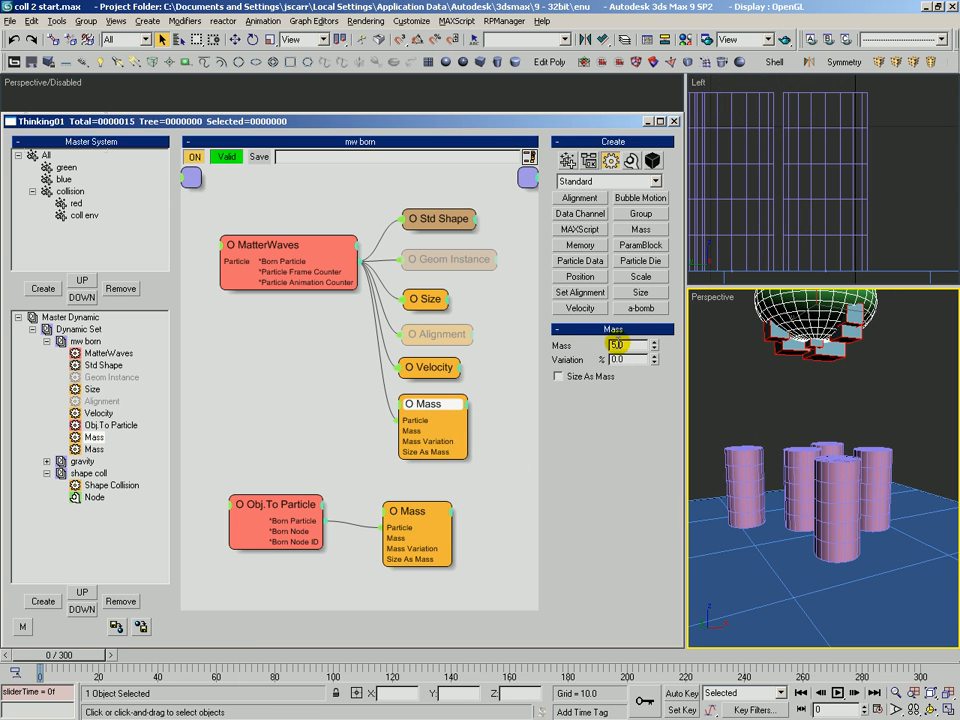
# Select the Shape Collision operator and disable its Size As Mass option
pyautogui.click(125, 486)
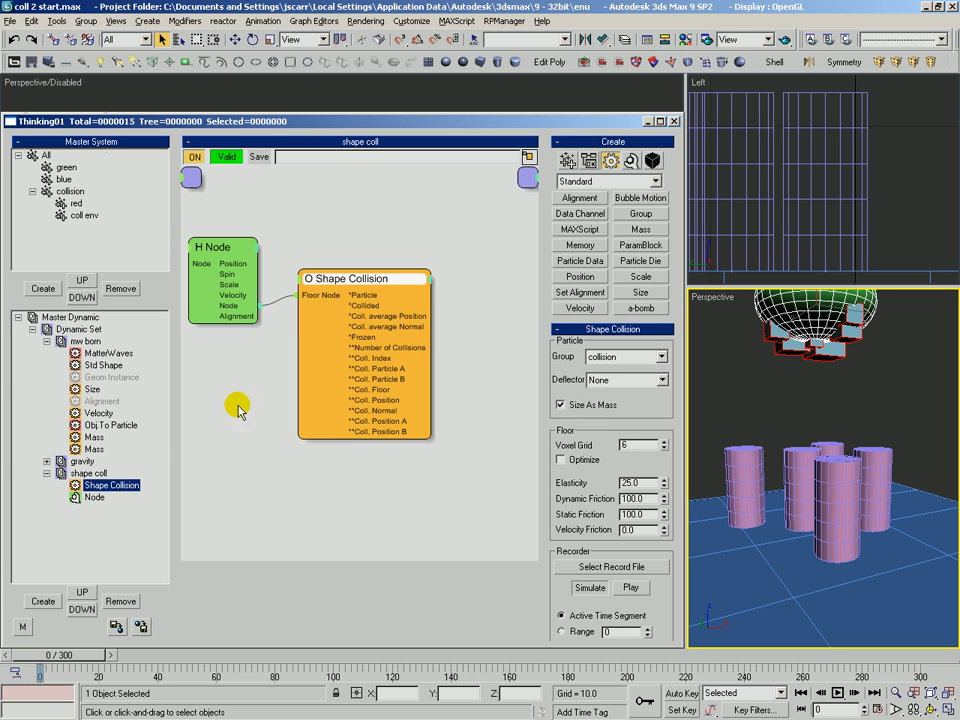
pyautogui.click(561, 404)
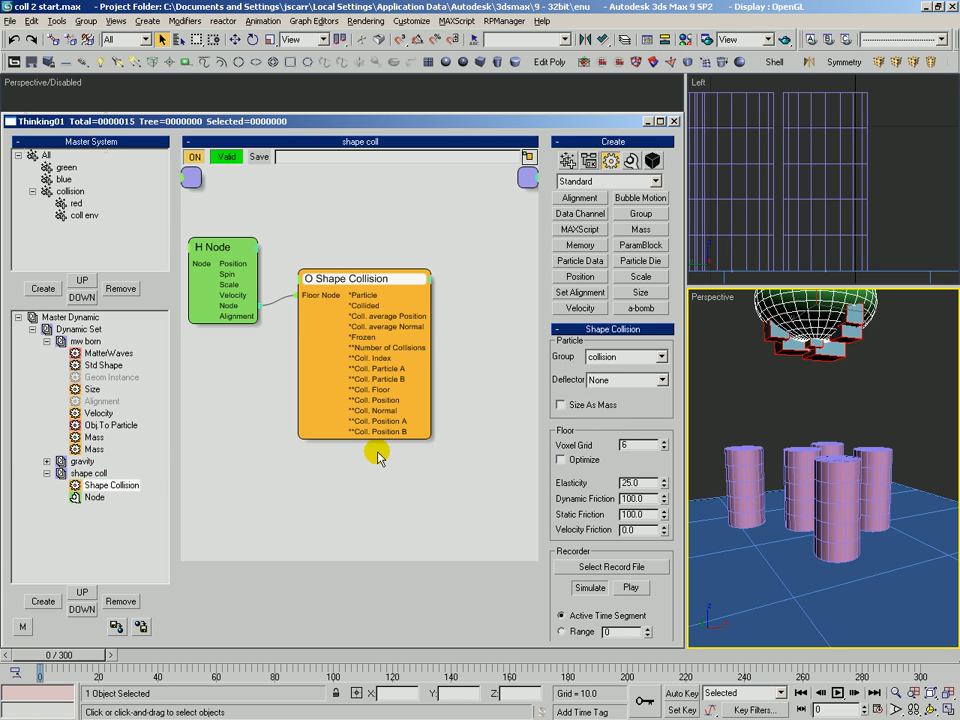
# Return to the mw born set and set the MatterWaves Mass operator's mass to 2.0
pyautogui.click(110, 425)
pyautogui.moveTo(86, 656); pyautogui.dragTo(60, 681)
pyautogui.click(445, 425)
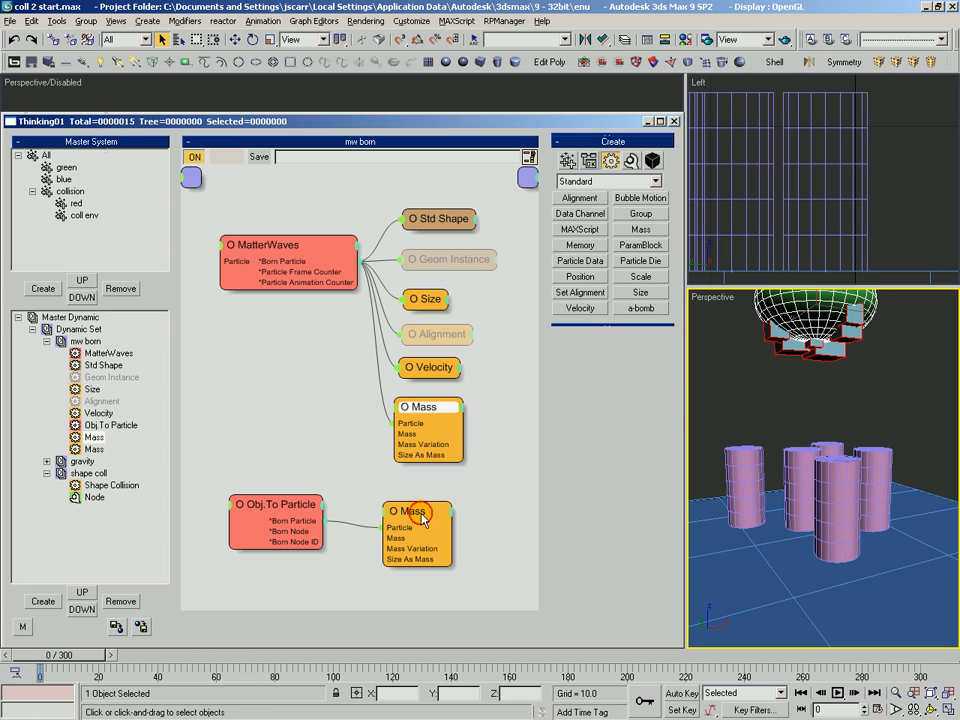
pyautogui.moveTo(413, 511); pyautogui.dragTo(407, 511)
pyautogui.click(452, 403)
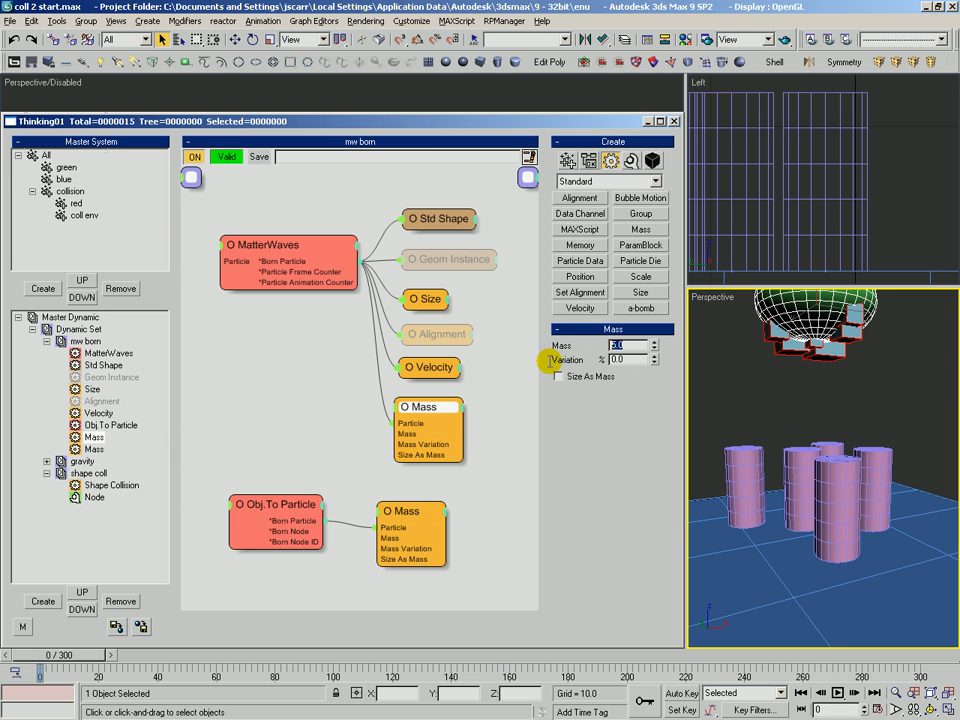
pyautogui.moveTo(83, 660); pyautogui.dragTo(35, 680)
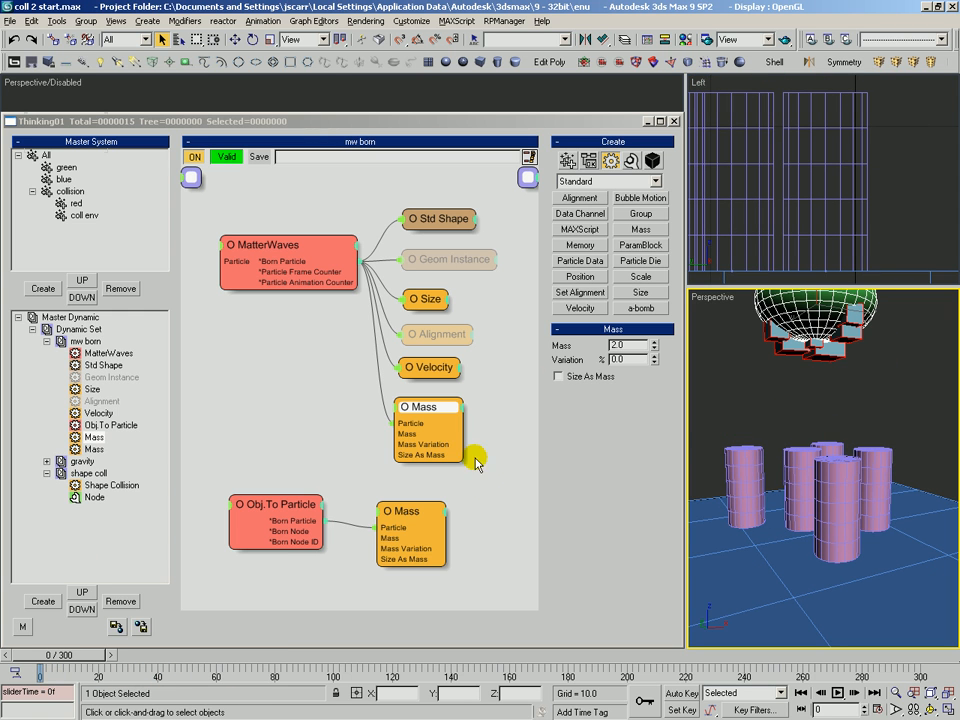
pyautogui.click(436, 400)
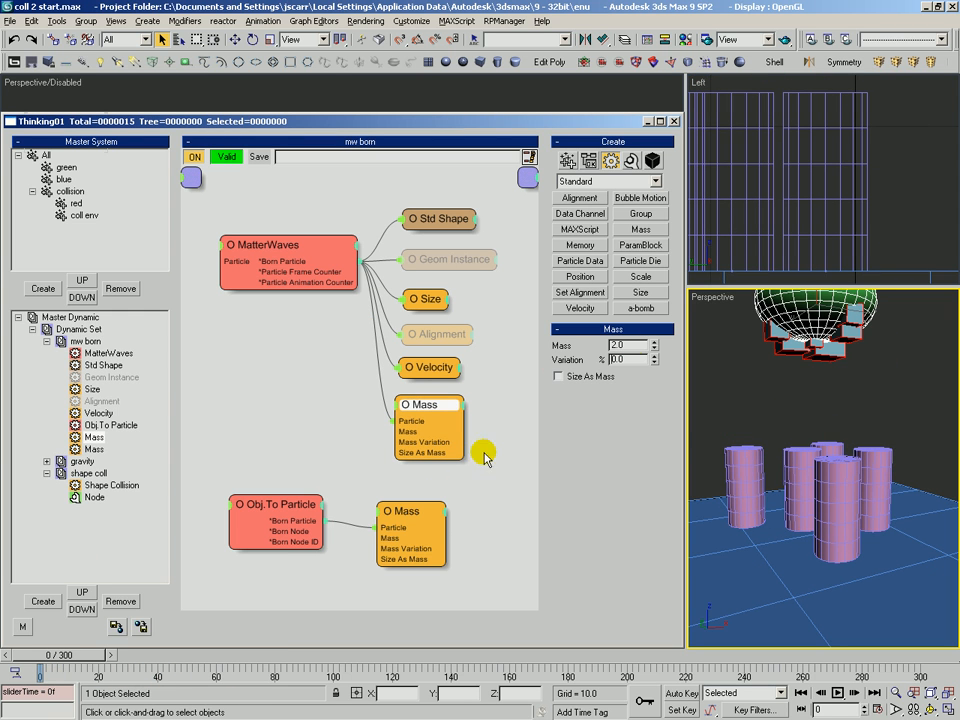
# Set the Obj.To Particle Mass operator's mass to 20.0, then reopen the Shape Collision operator
pyautogui.click(421, 511)
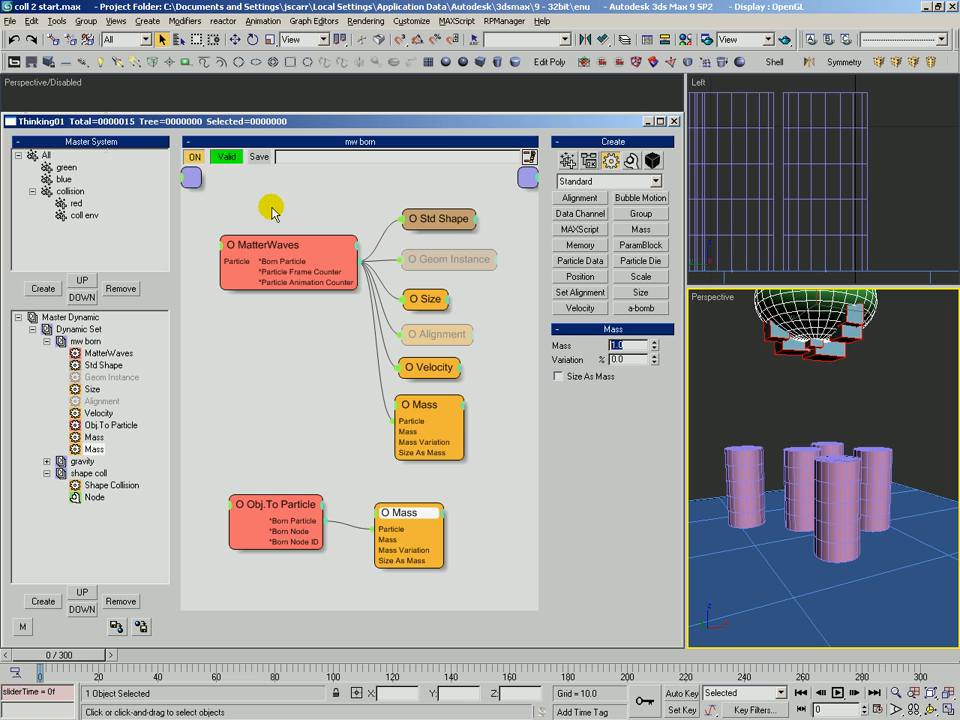
pyautogui.moveTo(96, 654); pyautogui.dragTo(38, 682)
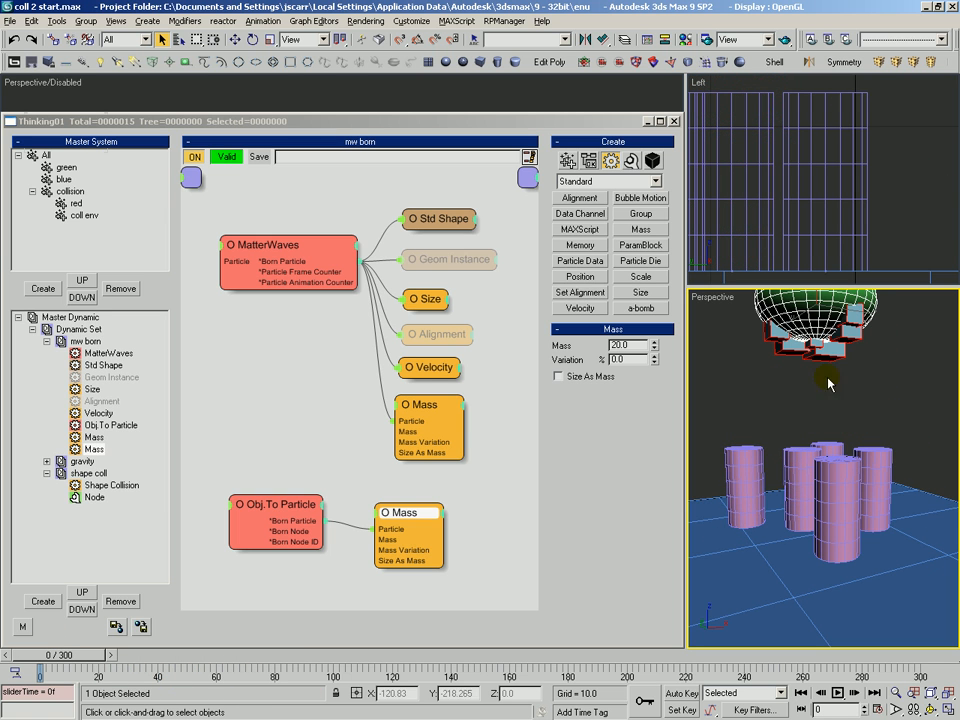
pyautogui.click(122, 494)
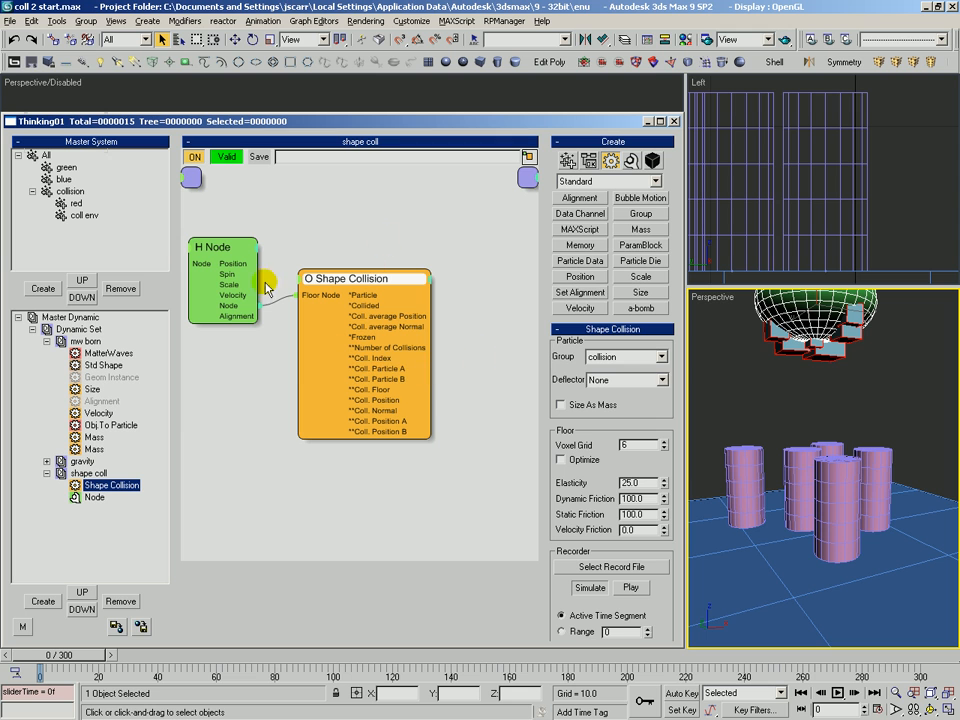
# Set the Obj.To Particle Mass operator's mass to 1 and the MatterWaves Mass operator's mass to 2
pyautogui.click(88, 449)
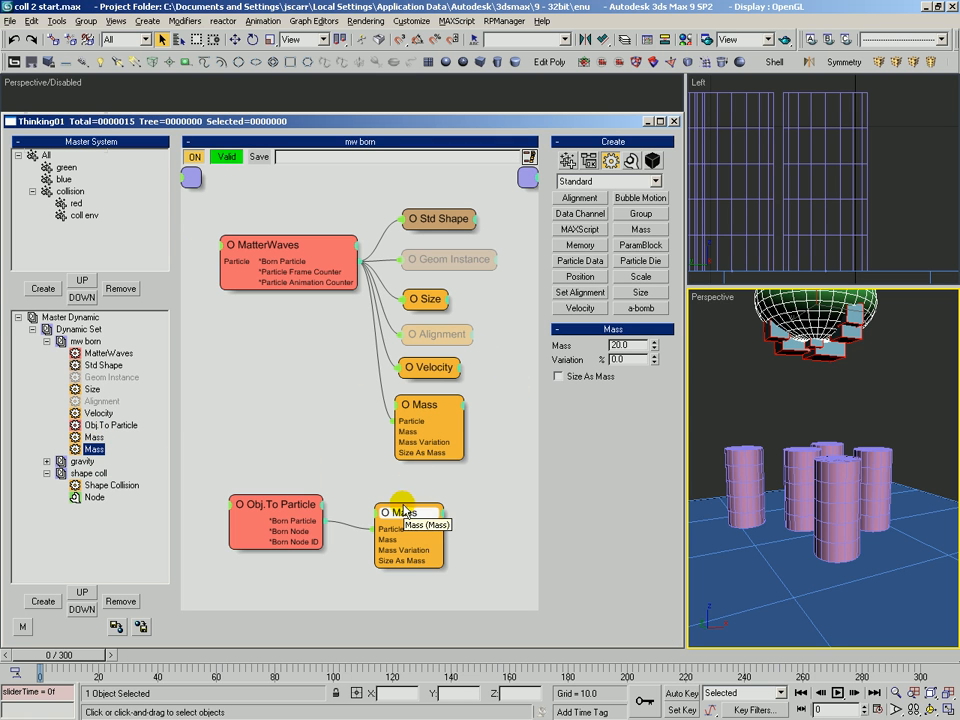
pyautogui.moveTo(400, 514); pyautogui.dragTo(409, 512)
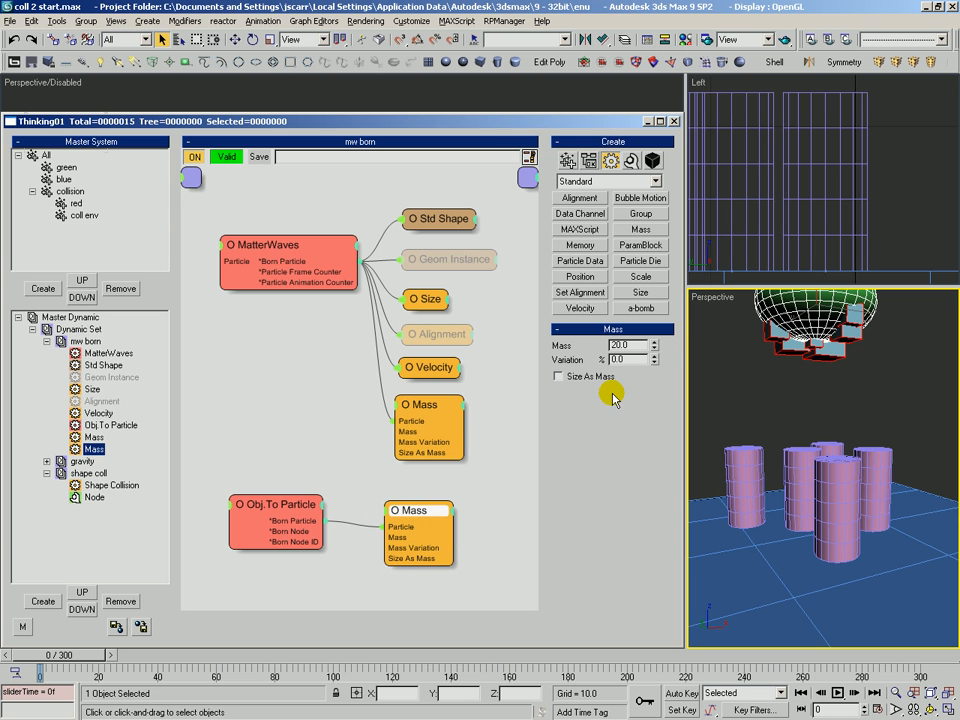
pyautogui.doubleClick(633, 347)
pyautogui.write('1')
pyautogui.click(446, 402)
pyautogui.doubleClick(631, 345)
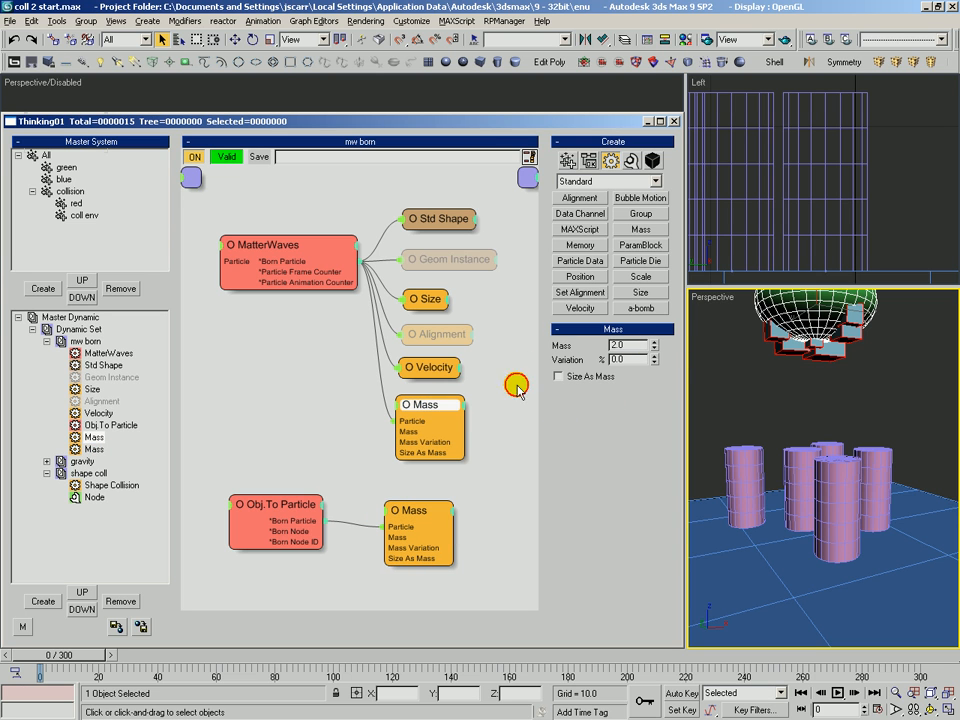
pyautogui.write('1')
pyautogui.press('Tab')
pyautogui.moveTo(627, 345); pyautogui.dragTo(551, 344)
pyautogui.write('2')
pyautogui.press('Tab')
# Select the coll env group and set its shape collision dynamics state to Frozen
pyautogui.moveTo(402, 520); pyautogui.dragTo(395, 525)
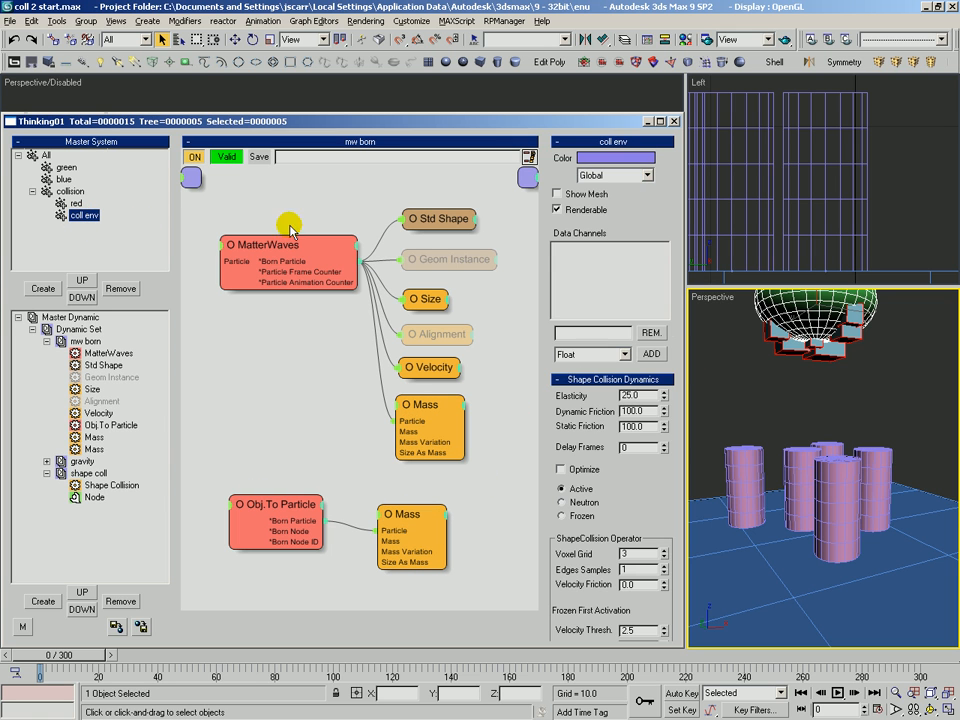
pyautogui.scroll(-4, 610, 420)
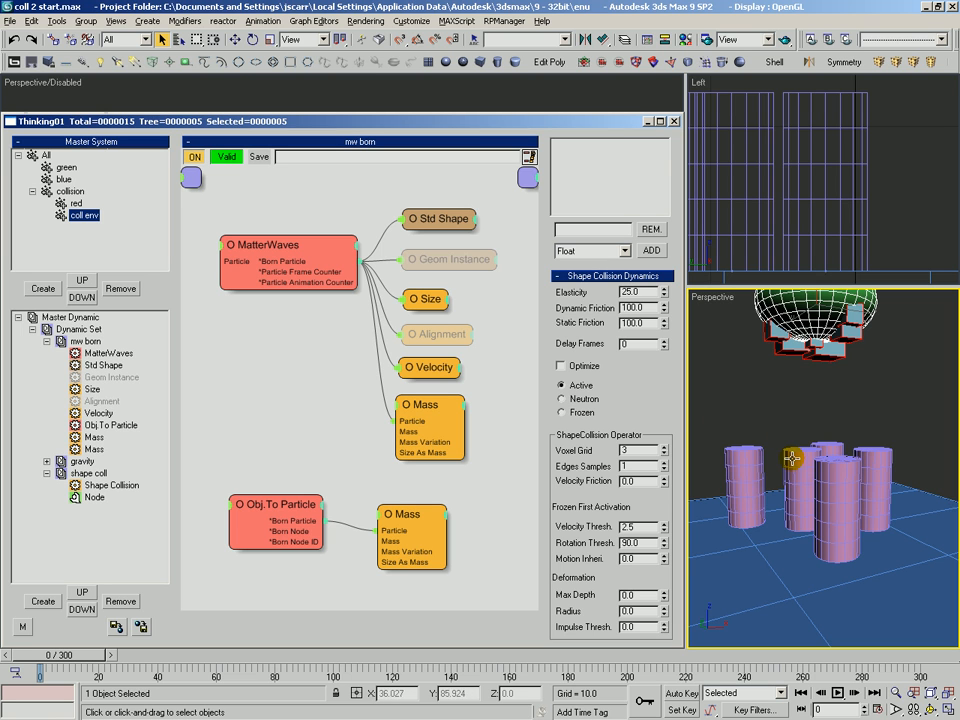
pyautogui.click(571, 399)
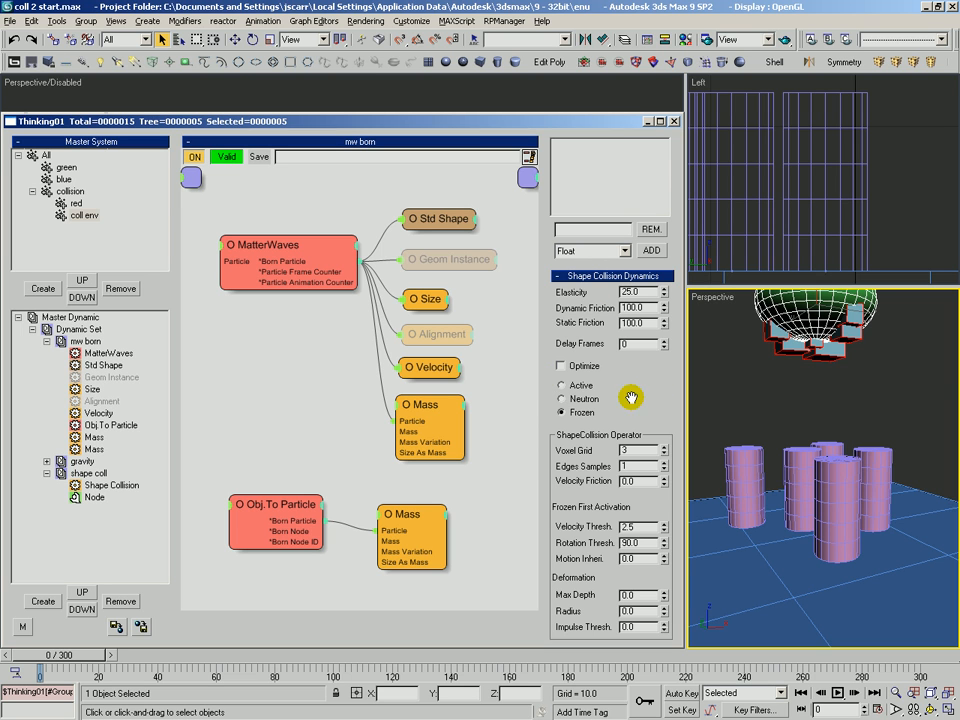
# Set coll env's Frozen First Activation velocity threshold to 100 and rotation threshold to 360, then scrub the timeline to preview
pyautogui.moveTo(651, 411); pyautogui.dragTo(624, 372)
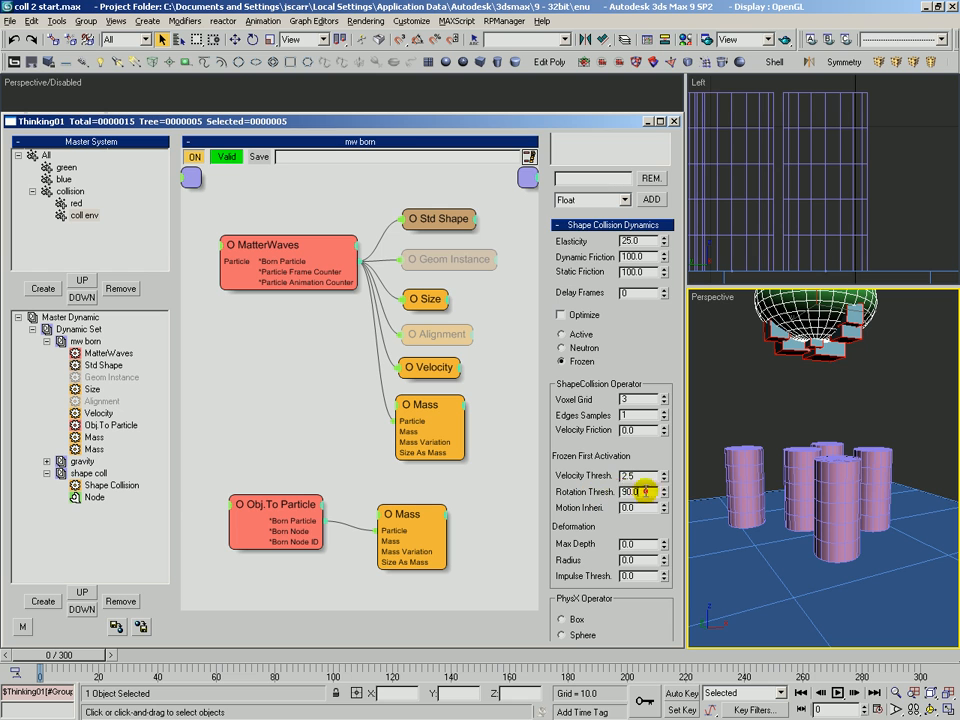
pyautogui.doubleClick(628, 508)
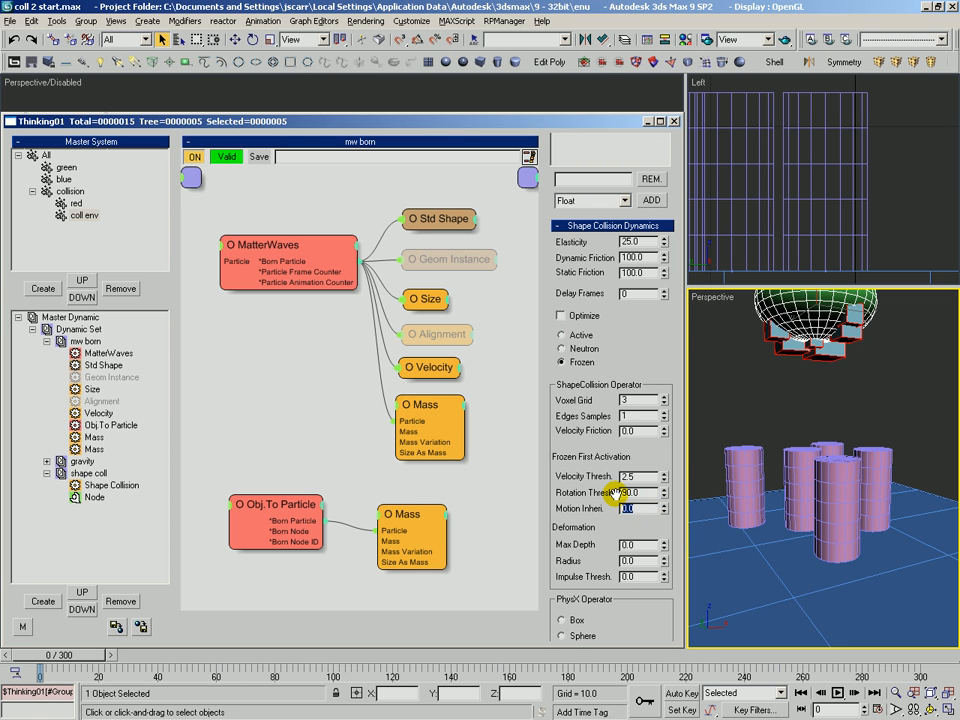
pyautogui.scroll(-1, 625, 288)
pyautogui.scroll(2, 625, 288)
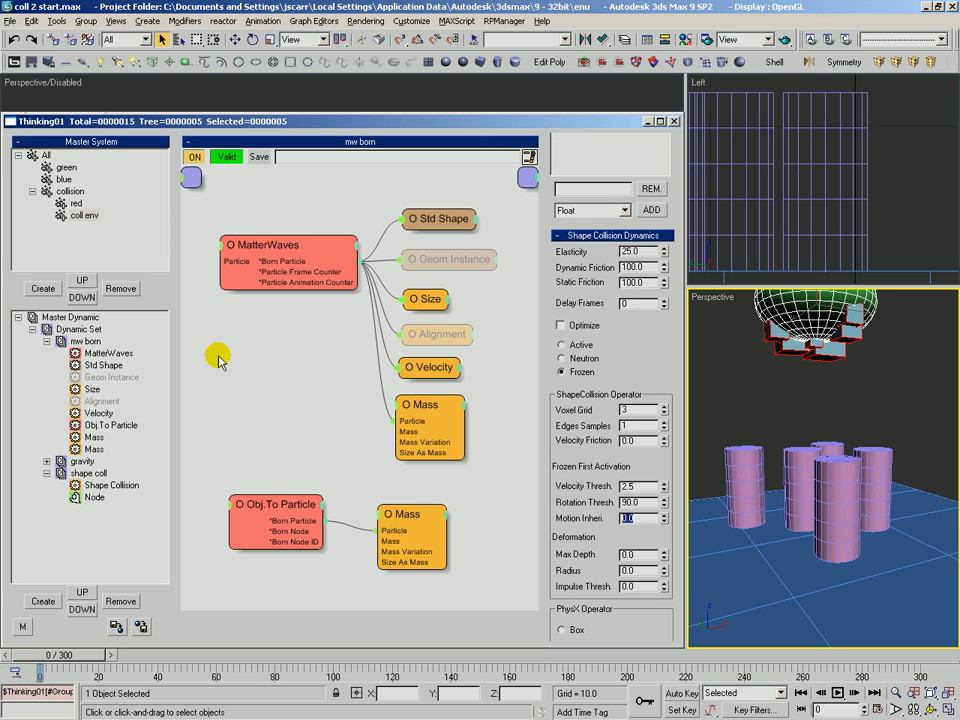
pyautogui.click(80, 214)
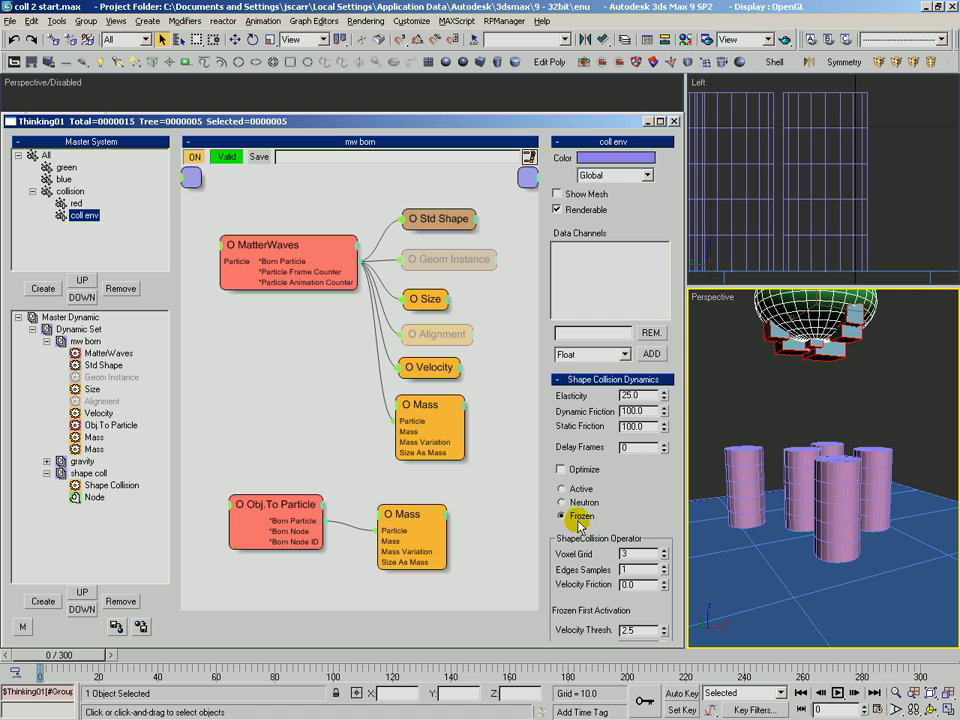
pyautogui.moveTo(107, 657)
pyautogui.mouseDown()
pyautogui.moveTo(210, 656)
pyautogui.moveTo(250, 678)
pyautogui.moveTo(107, 675)
pyautogui.moveTo(223, 677)
pyautogui.moveTo(128, 676)
pyautogui.moveTo(171, 658)
pyautogui.moveTo(200, 667)
pyautogui.moveTo(156, 667)
pyautogui.moveTo(203, 667)
pyautogui.moveTo(103, 667)
pyautogui.mouseUp()
pyautogui.moveTo(656, 515); pyautogui.dragTo(639, 312)
pyautogui.doubleClick(634, 430)
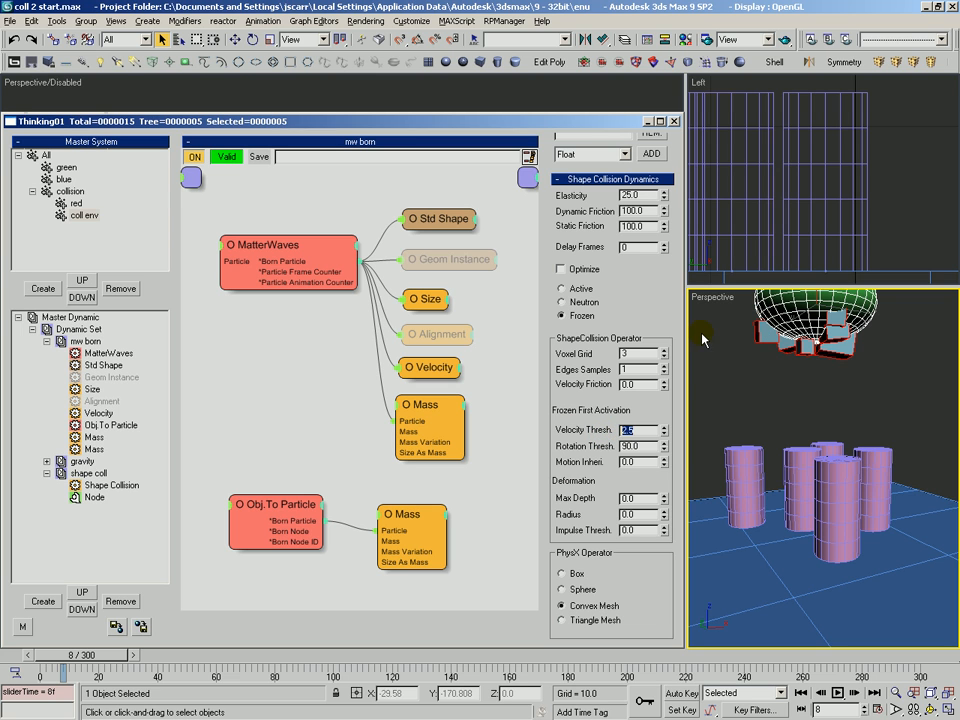
pyautogui.doubleClick(636, 446)
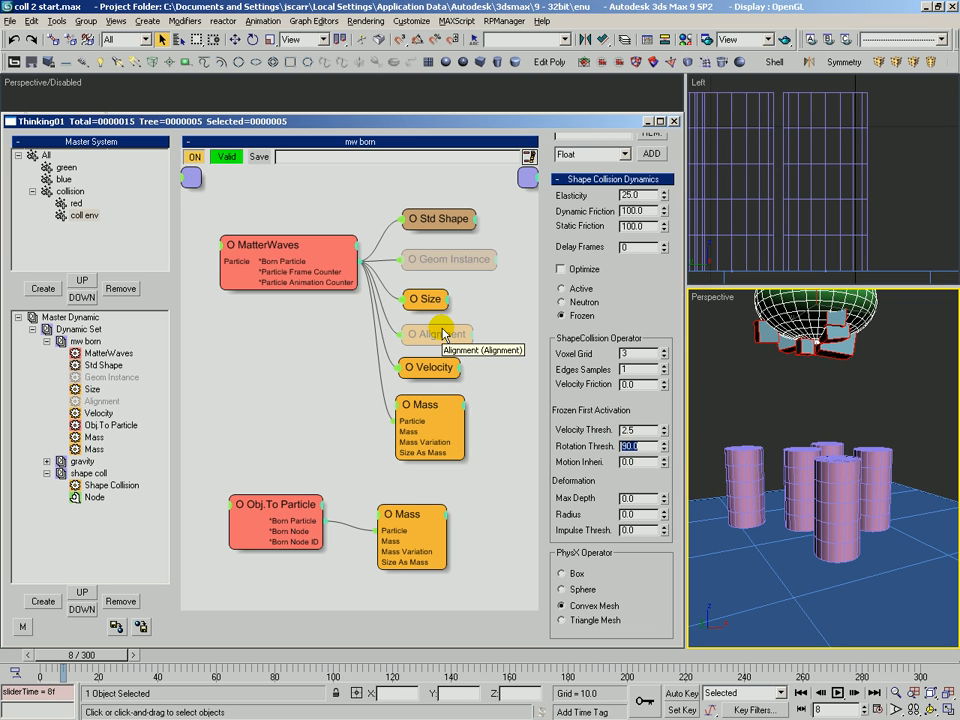
pyautogui.moveTo(82, 655)
pyautogui.mouseDown()
pyautogui.moveTo(66, 656)
pyautogui.moveTo(206, 664)
pyautogui.moveTo(88, 662)
pyautogui.mouseUp()
pyautogui.doubleClick(643, 430)
pyautogui.write('10')
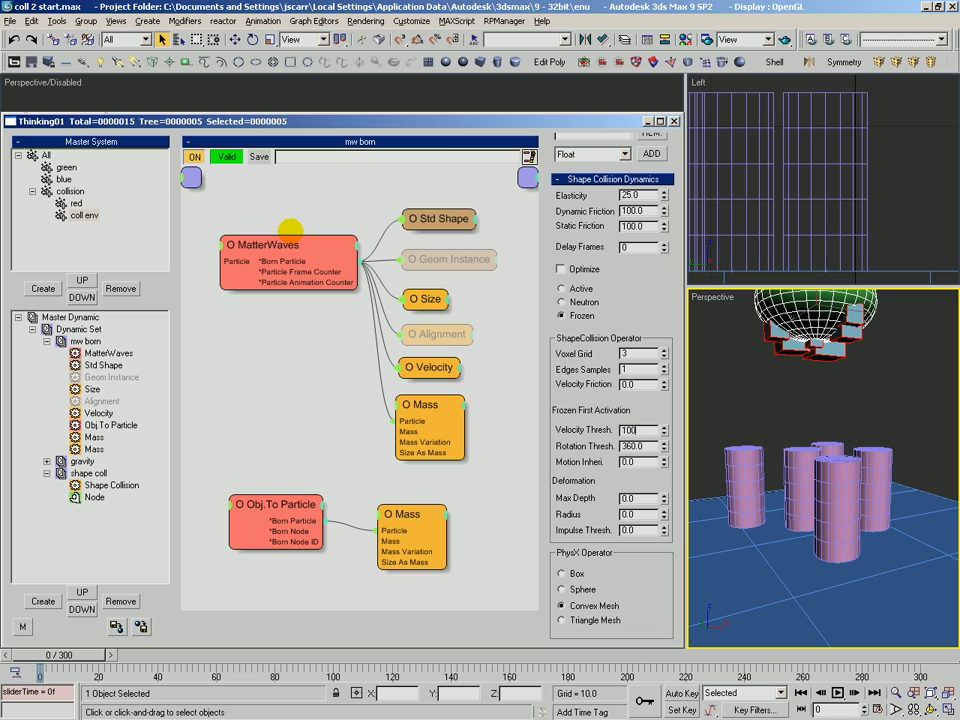
pyautogui.write('0')
pyautogui.press('Return')
pyautogui.moveTo(85, 659); pyautogui.dragTo(245, 677)
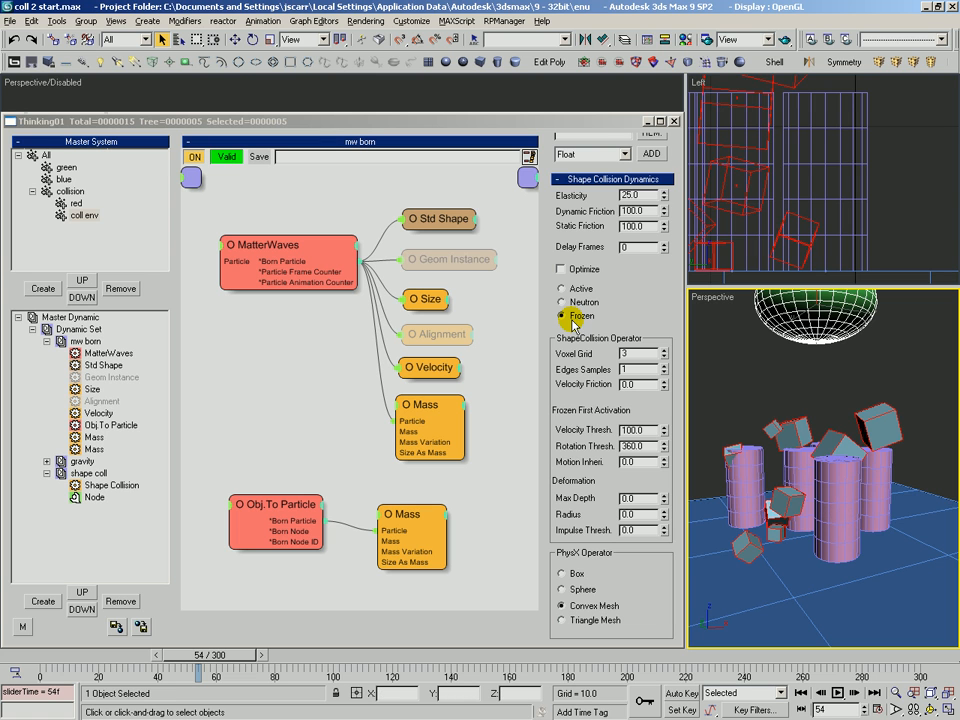
# Restore coll env's velocity threshold to 2.5 and rotation threshold to 90
pyautogui.doubleClick(602, 430)
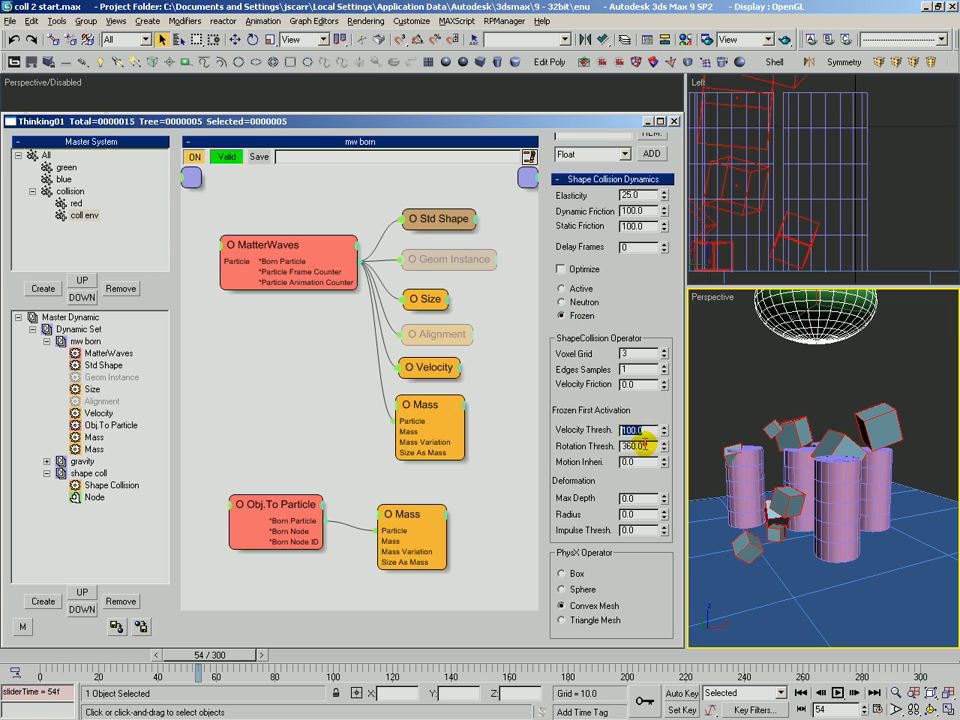
pyautogui.moveTo(206, 655); pyautogui.dragTo(42, 676)
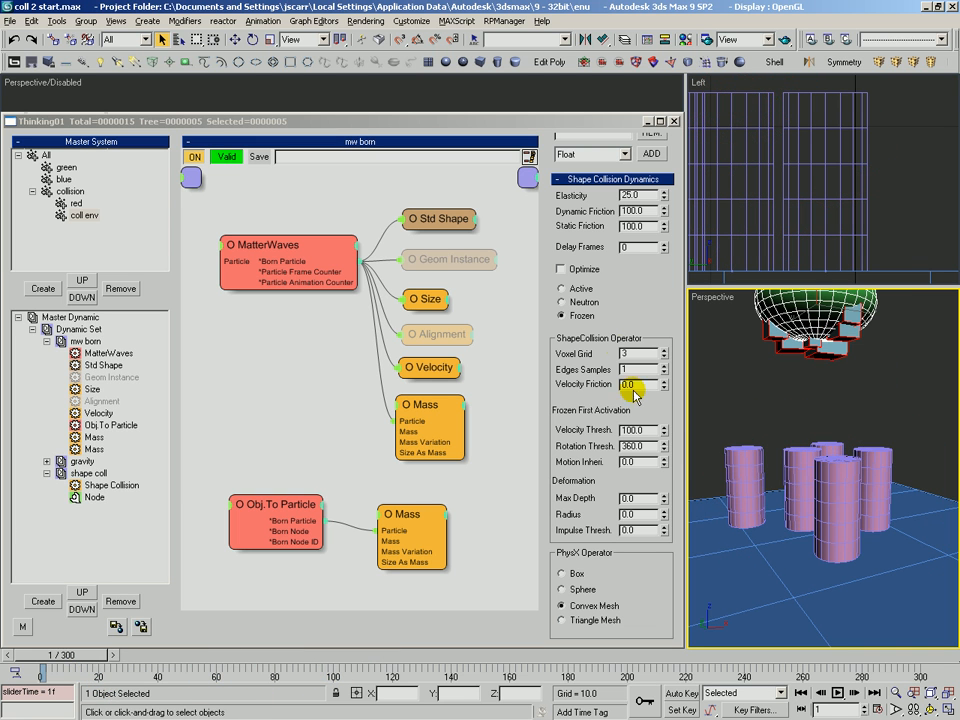
pyautogui.doubleClick(618, 431)
pyautogui.write('2.5')
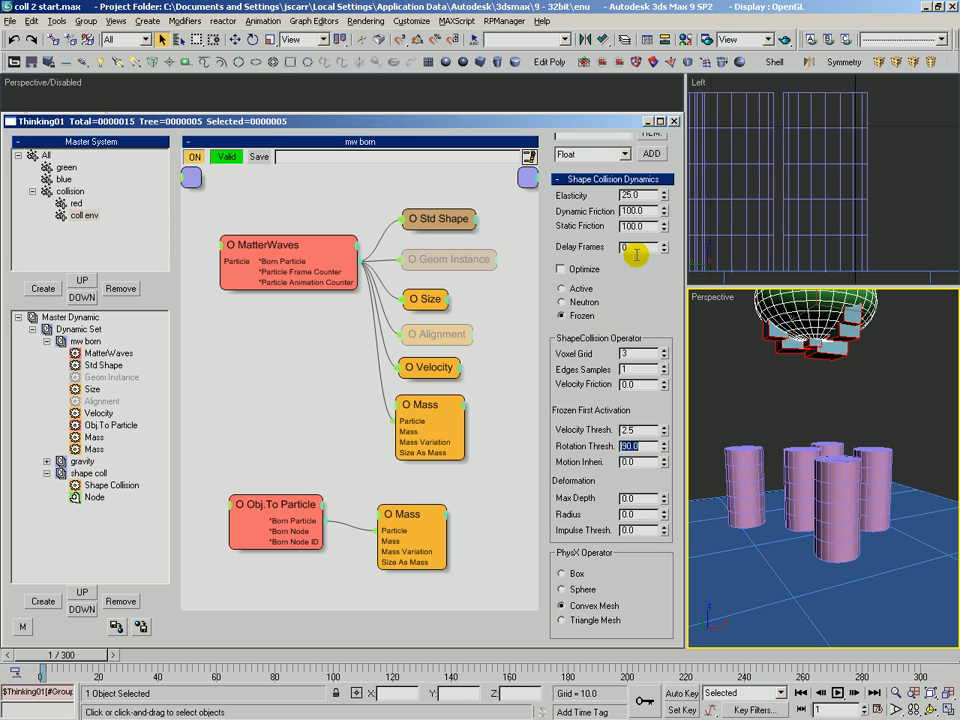
# Compare the shape collision settings of the red and coll env groups
pyautogui.moveTo(628, 319); pyautogui.dragTo(624, 210)
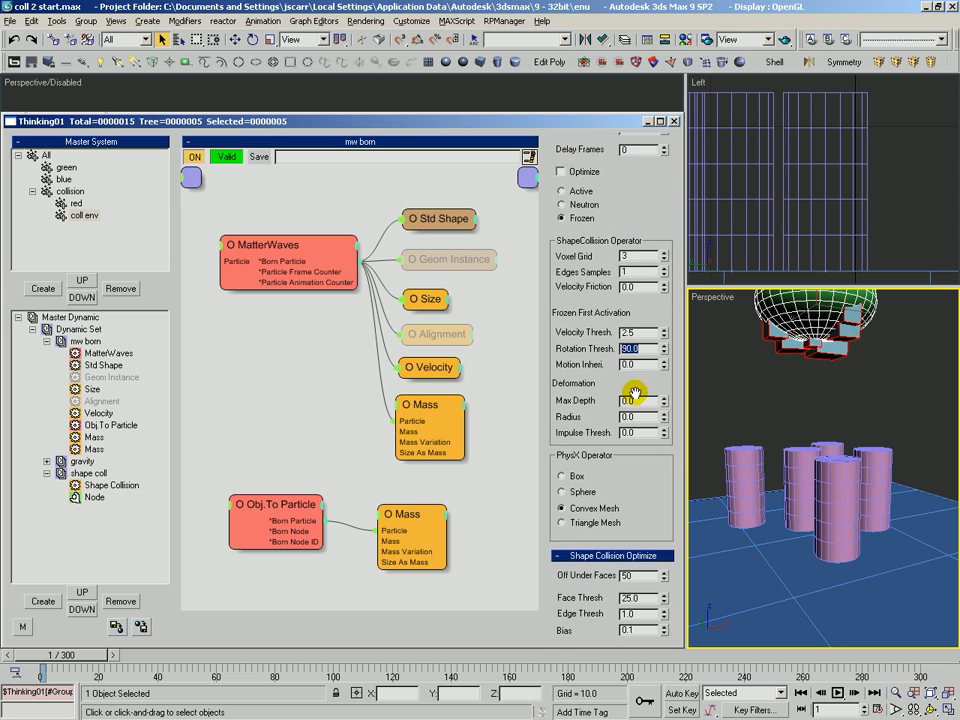
pyautogui.moveTo(596, 385); pyautogui.dragTo(589, 375)
pyautogui.moveTo(638, 181); pyautogui.dragTo(648, 237)
pyautogui.click(73, 204)
pyautogui.click(79, 215)
pyautogui.click(76, 206)
pyautogui.click(80, 215)
pyautogui.moveTo(655, 483); pyautogui.dragTo(656, 270)
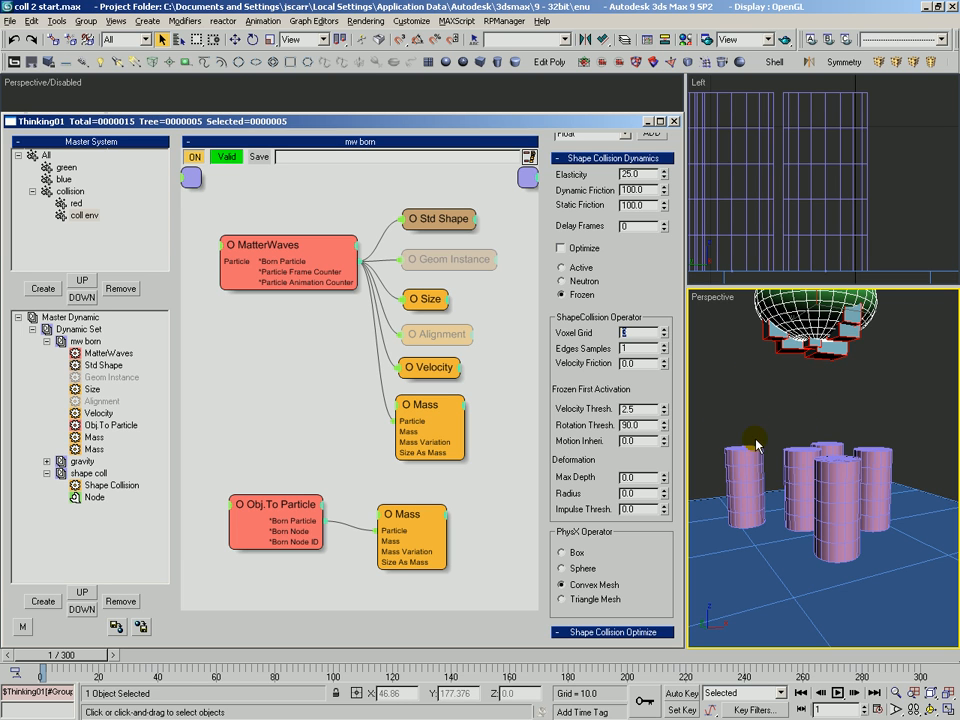
# Set the coll env group's Voxel Grid to 10
pyautogui.scroll(1, 646, 318)
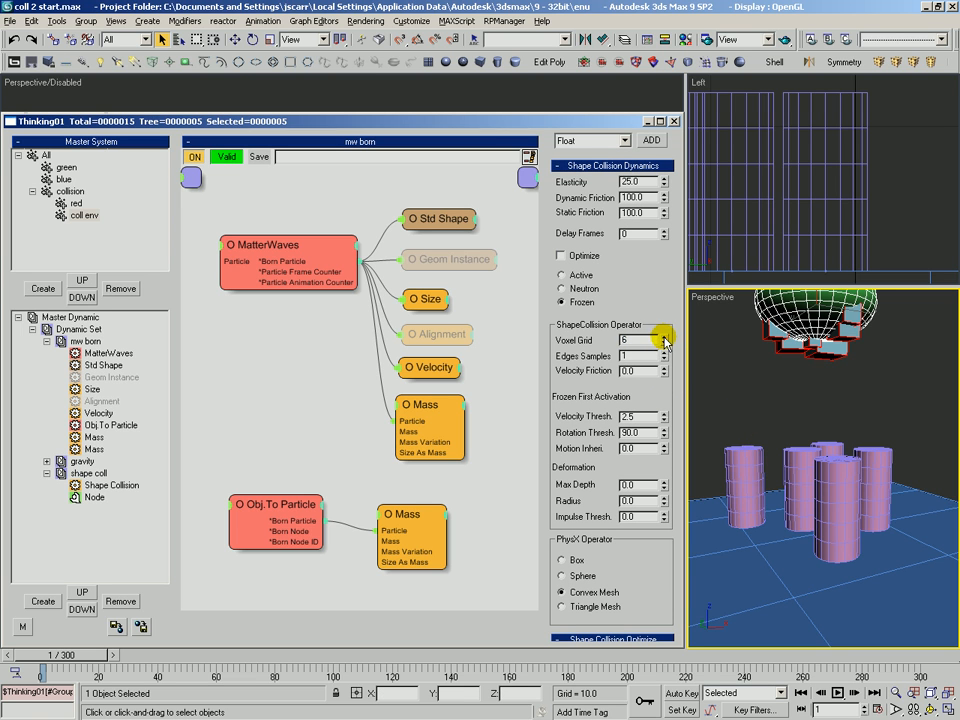
pyautogui.click(663, 337)
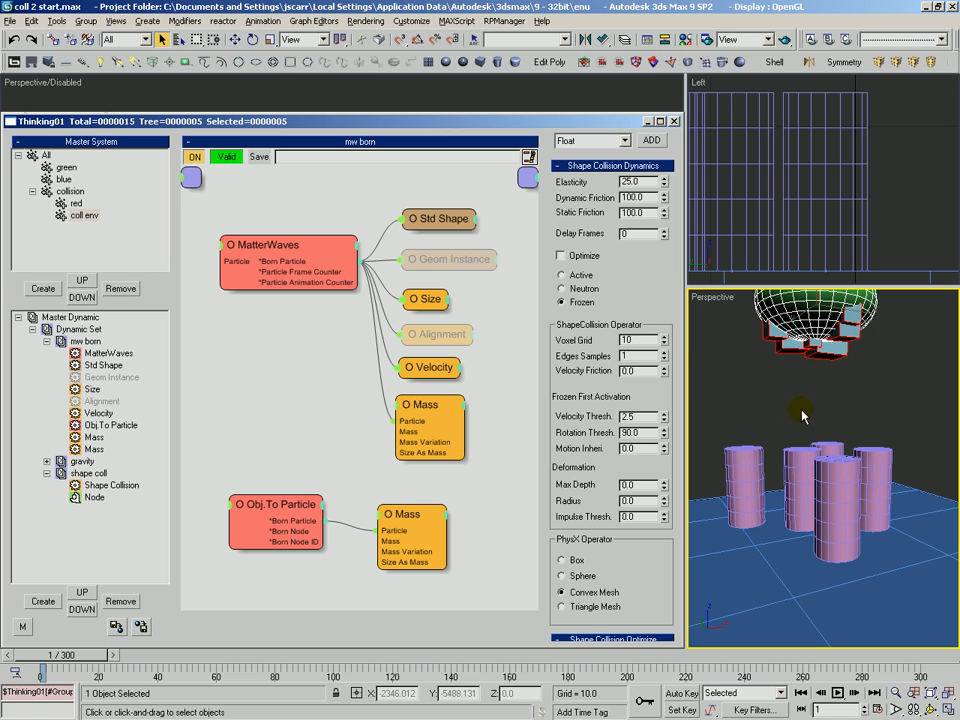
pyautogui.click(777, 437)
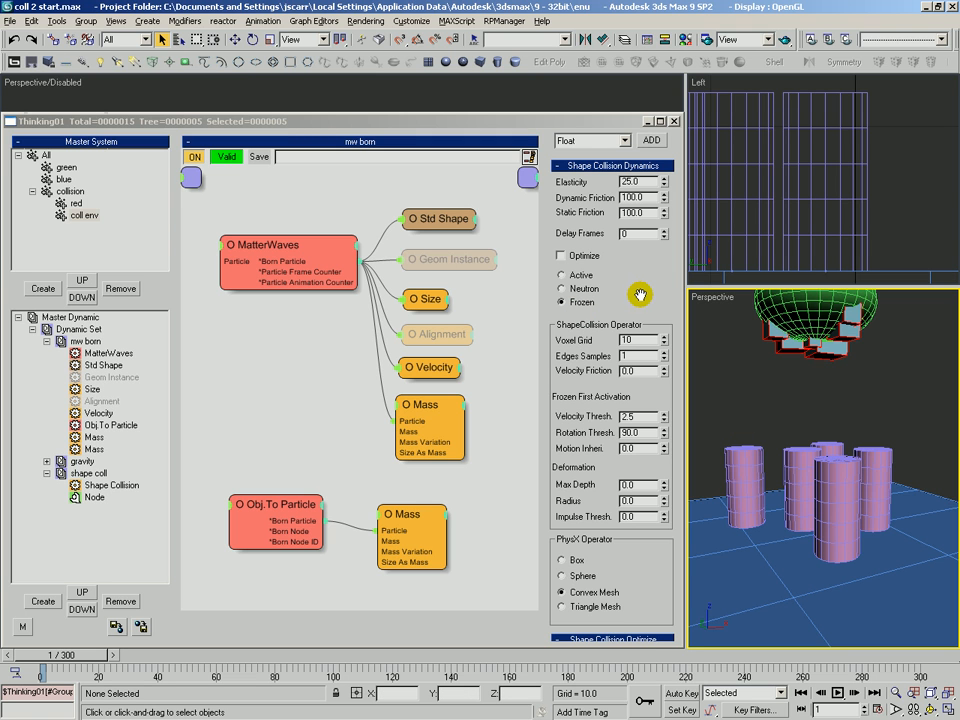
# Select the red group and inspect the falling boxes up close in the perspective view
pyautogui.moveTo(645, 292); pyautogui.dragTo(628, 264)
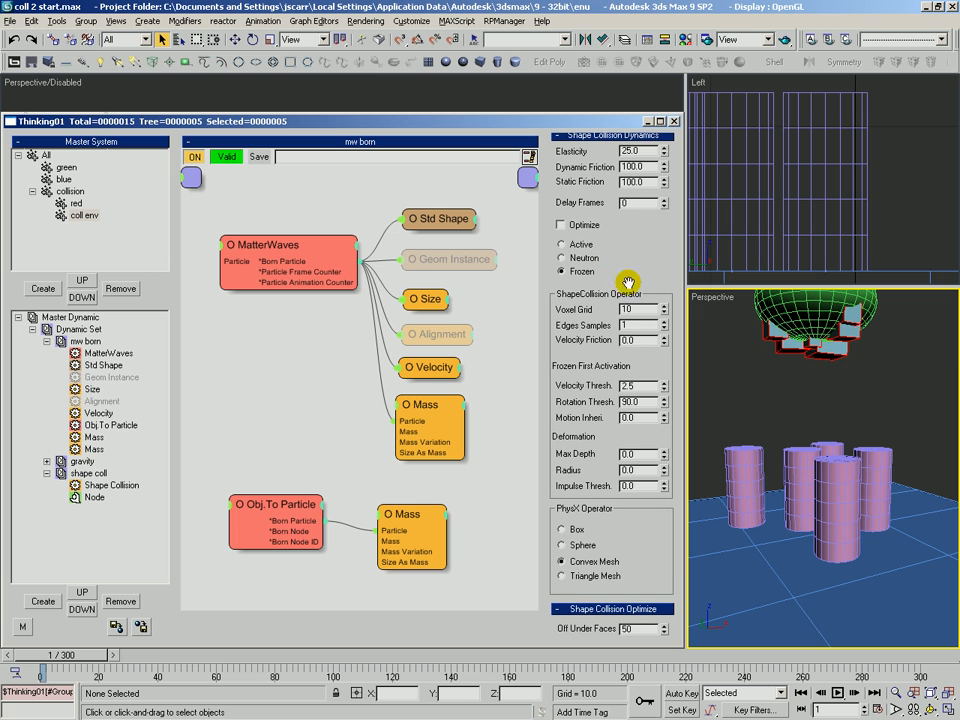
pyautogui.doubleClick(638, 309)
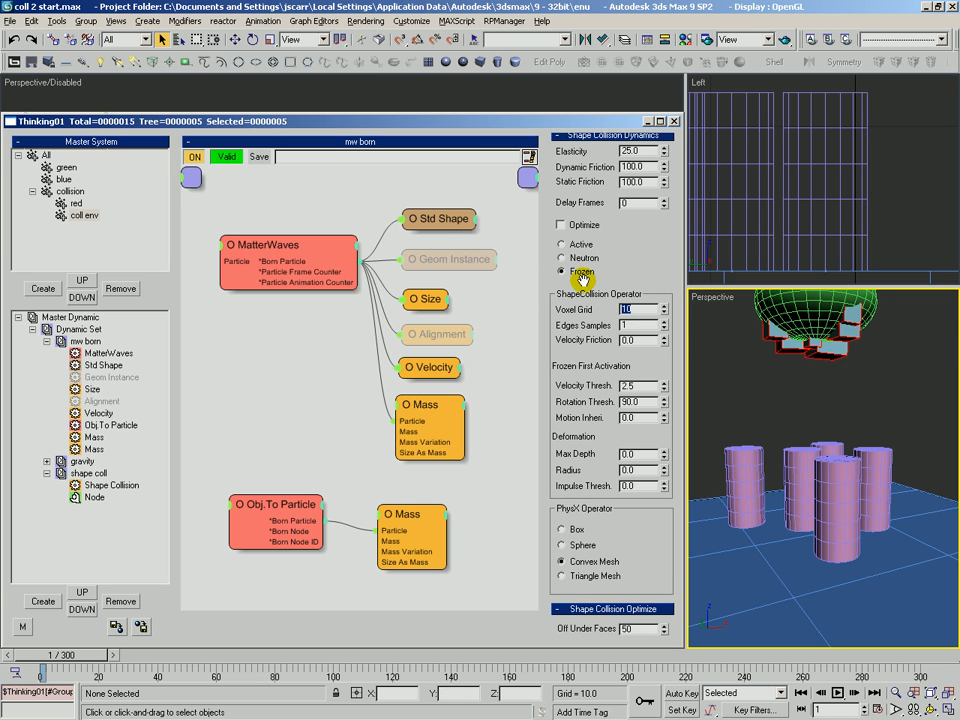
pyautogui.click(78, 203)
pyautogui.moveTo(660, 484); pyautogui.dragTo(632, 229)
pyautogui.moveTo(100, 657); pyautogui.dragTo(160, 655)
pyautogui.click(788, 453)
pyautogui.hotkey('ctrl', 'r')
pyautogui.moveTo(759, 437); pyautogui.dragTo(787, 400)
pyautogui.hotkey('alt', 'z')
pyautogui.moveTo(785, 393); pyautogui.dragTo(783, 411)
pyautogui.keyDown('ctrl'); pyautogui.keyDown('alt'); pyautogui.moveTo(783, 411); pyautogui.dragTo(835, 455, button='middle'); pyautogui.keyUp('alt'); pyautogui.keyUp('ctrl')
pyautogui.keyDown('ctrl'); pyautogui.keyDown('alt'); pyautogui.moveTo(835, 455); pyautogui.dragTo(837, 479, button='middle'); pyautogui.keyUp('alt'); pyautogui.keyUp('ctrl')
pyautogui.moveTo(837, 479); pyautogui.dragTo(872, 443)
pyautogui.press('q')
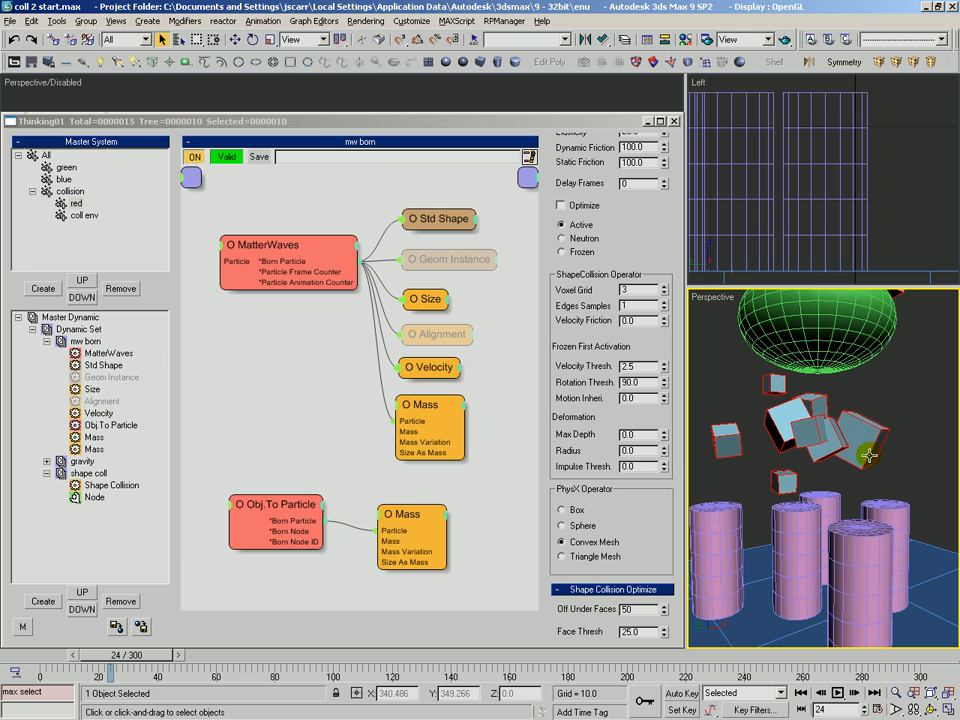
# Set the red group's Edges Samples to 4
pyautogui.moveTo(588, 305); pyautogui.dragTo(587, 308)
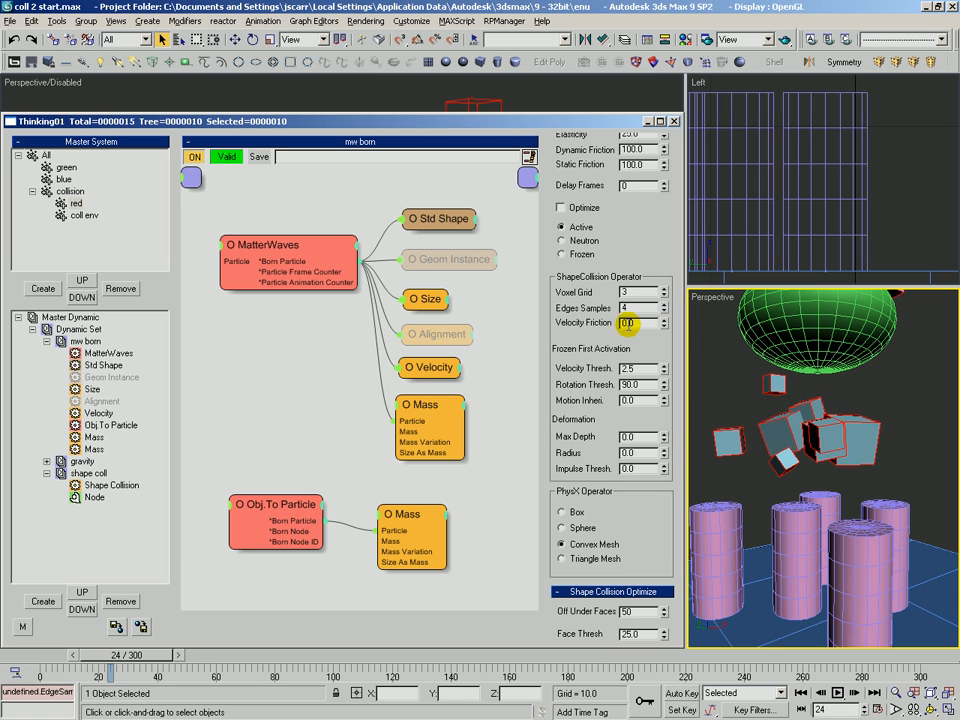
pyautogui.doubleClick(632, 322)
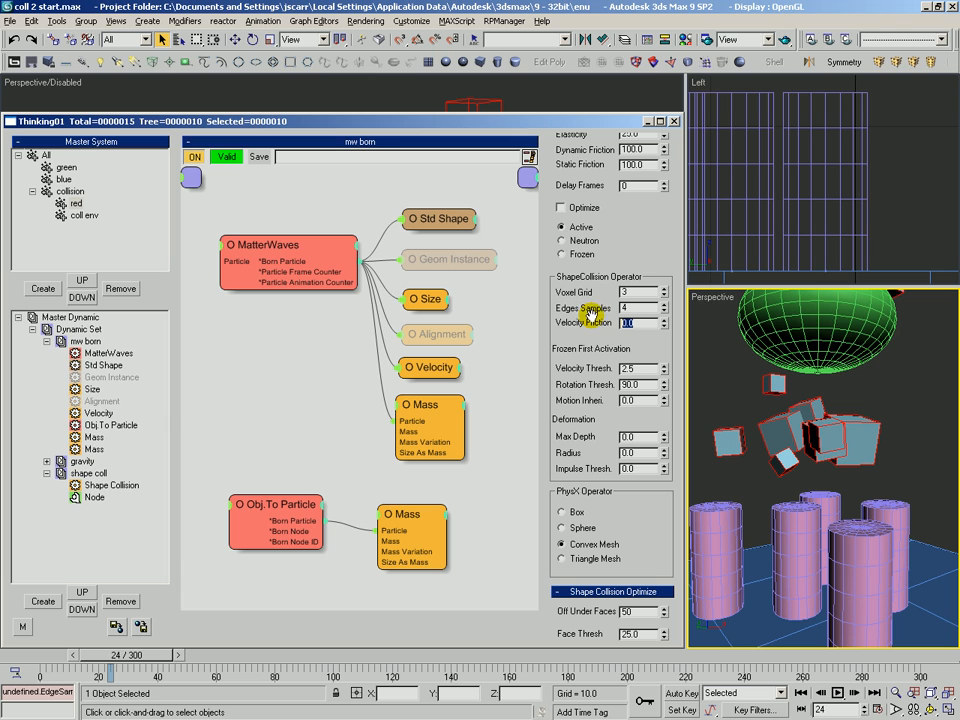
pyautogui.click(527, 350)
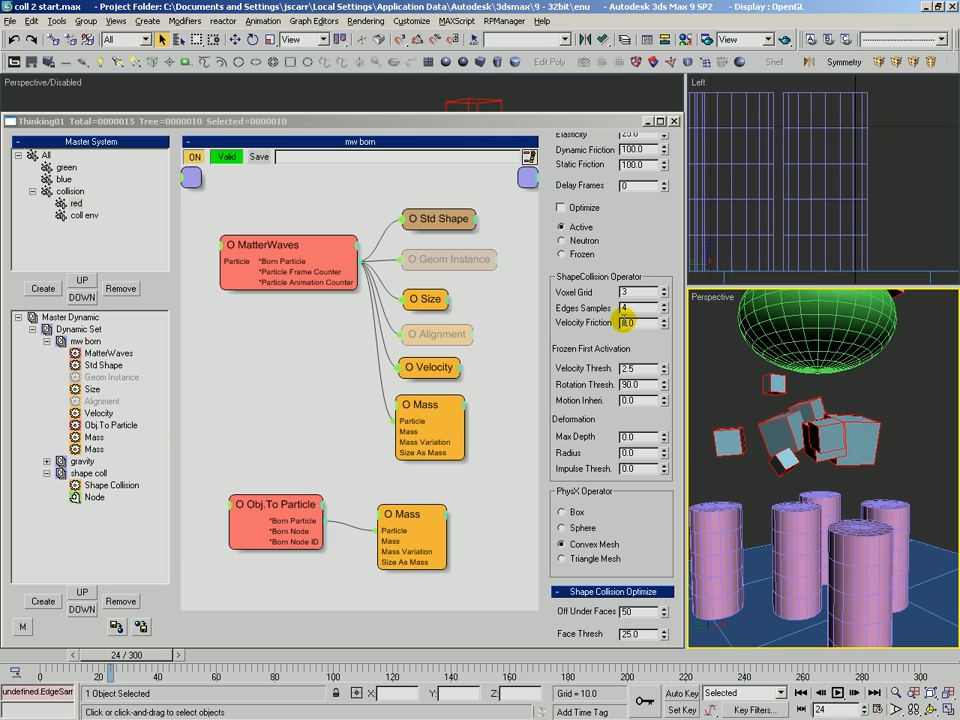
pyautogui.doubleClick(630, 322)
# Examine the red and coll env groups' shape collision settings and the boxes in the perspective view
pyautogui.moveTo(644, 250); pyautogui.dragTo(645, 176)
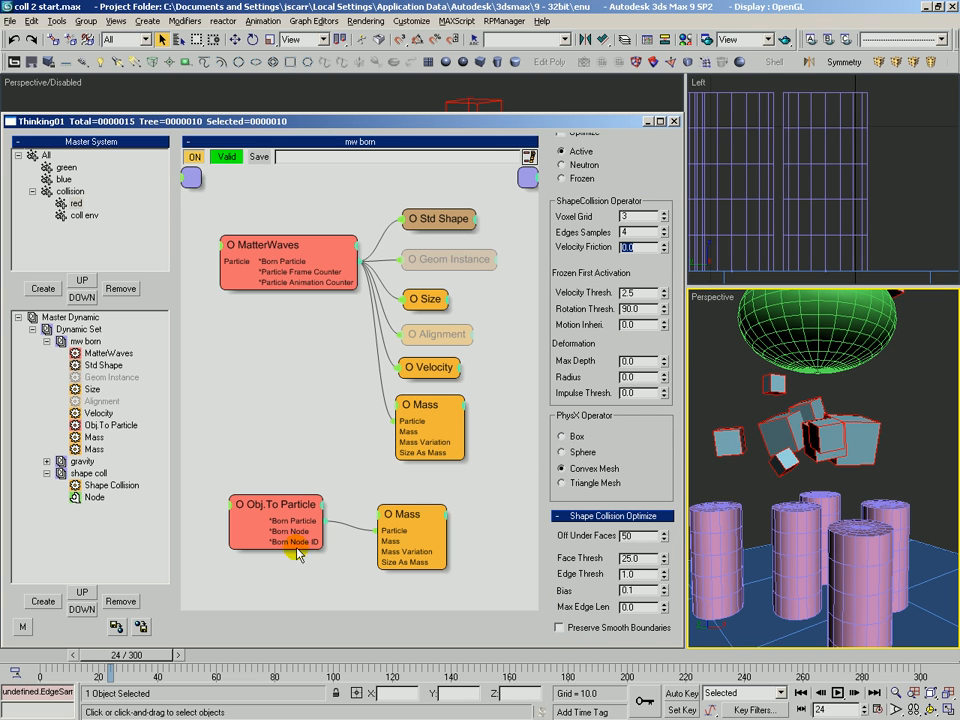
pyautogui.moveTo(566, 283); pyautogui.dragTo(558, 265)
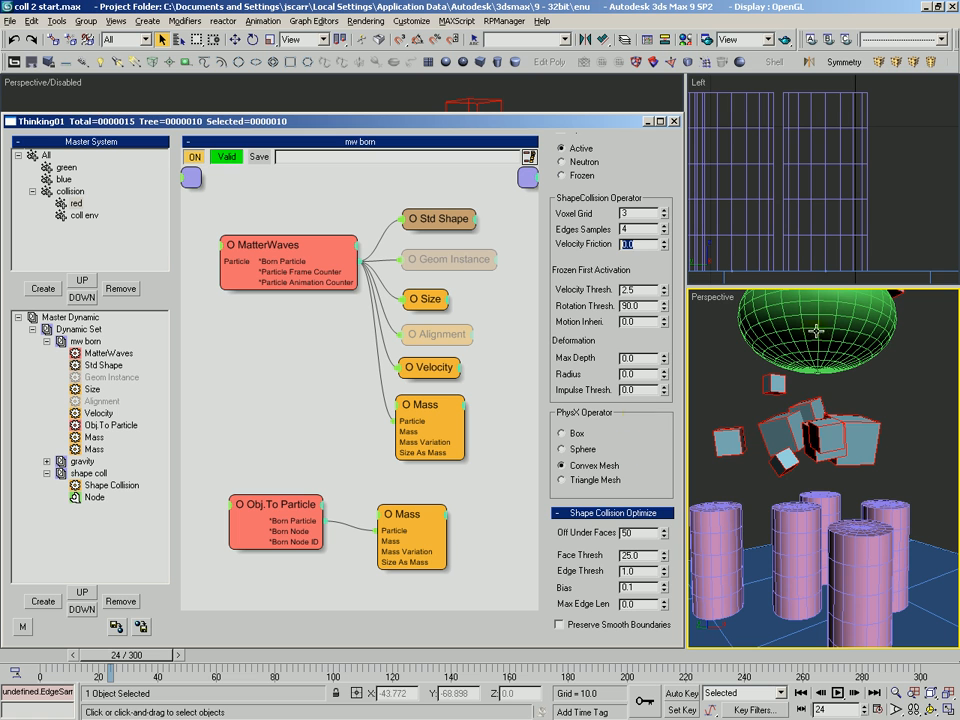
pyautogui.keyDown('alt'); pyautogui.moveTo(789, 420); pyautogui.dragTo(768, 446, button='middle'); pyautogui.keyUp('alt')
pyautogui.moveTo(768, 446); pyautogui.dragTo(793, 443, button='middle')
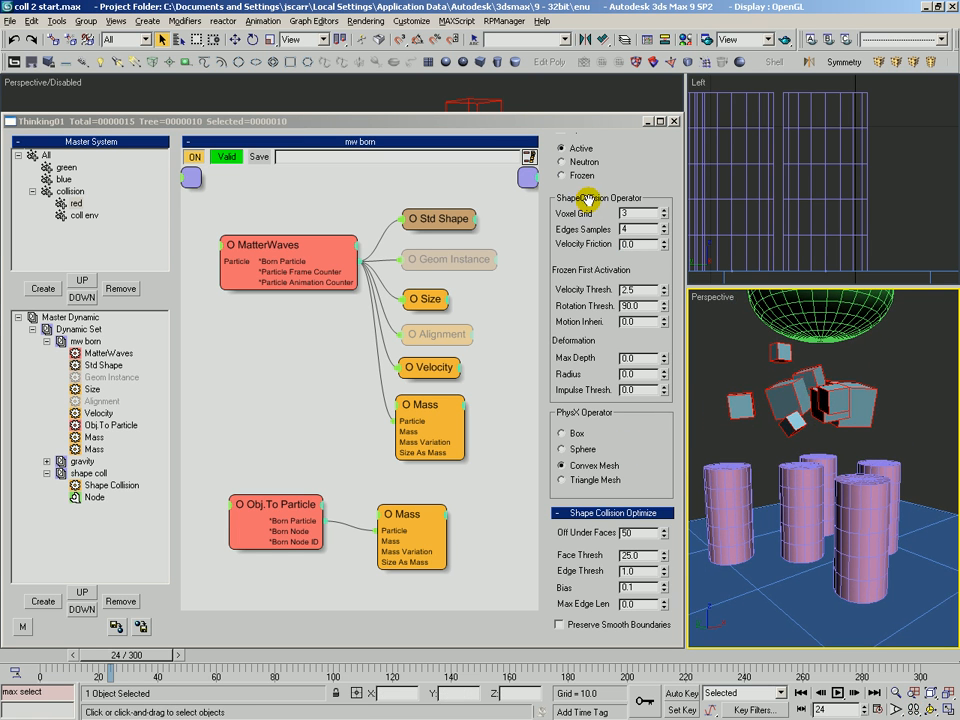
pyautogui.moveTo(628, 190); pyautogui.dragTo(618, 207)
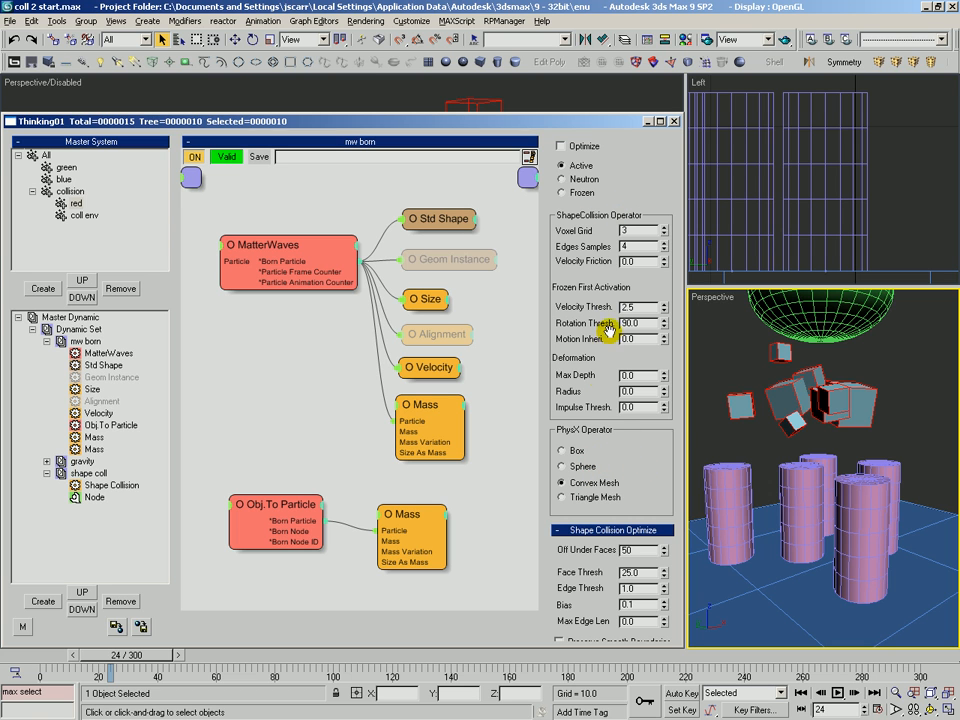
pyautogui.scroll(-1, 580, 350)
pyautogui.doubleClick(636, 358)
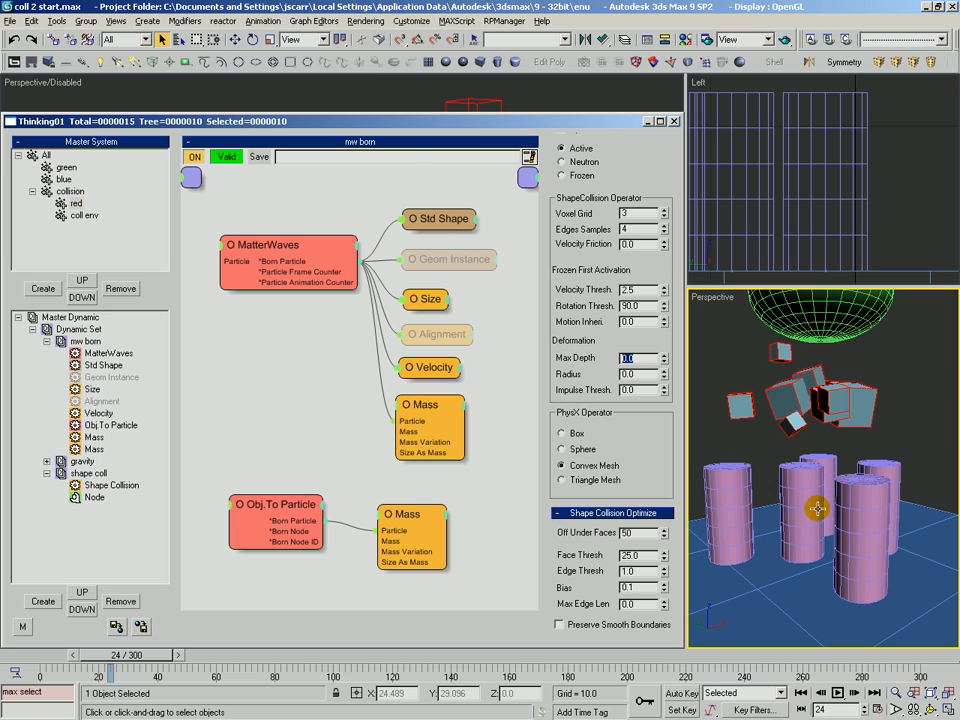
pyautogui.click(86, 216)
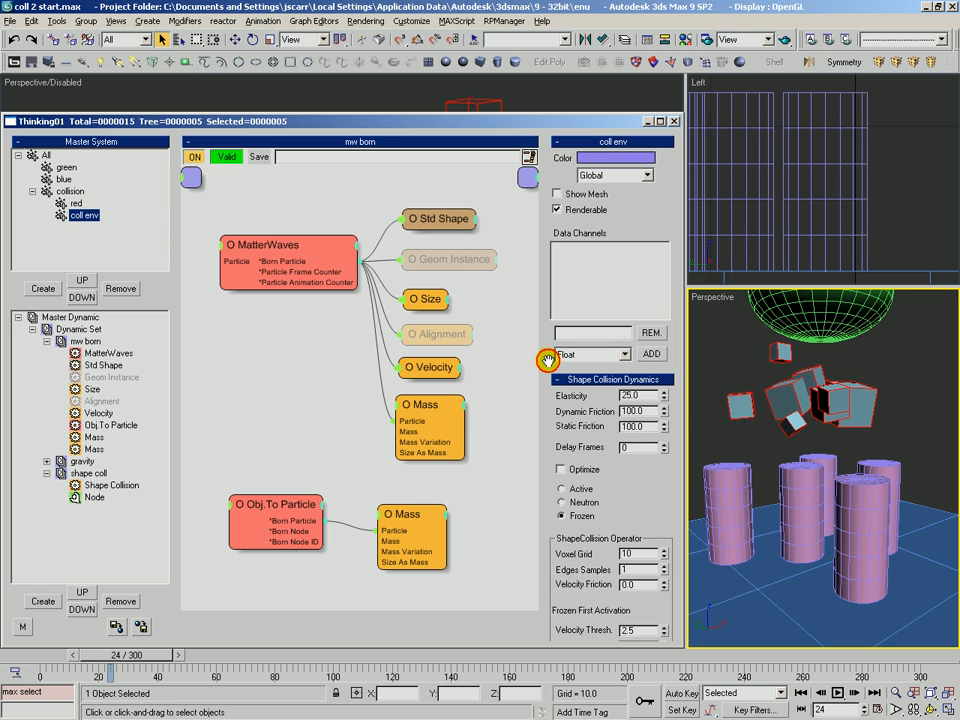
pyautogui.scroll(-3, 638, 405)
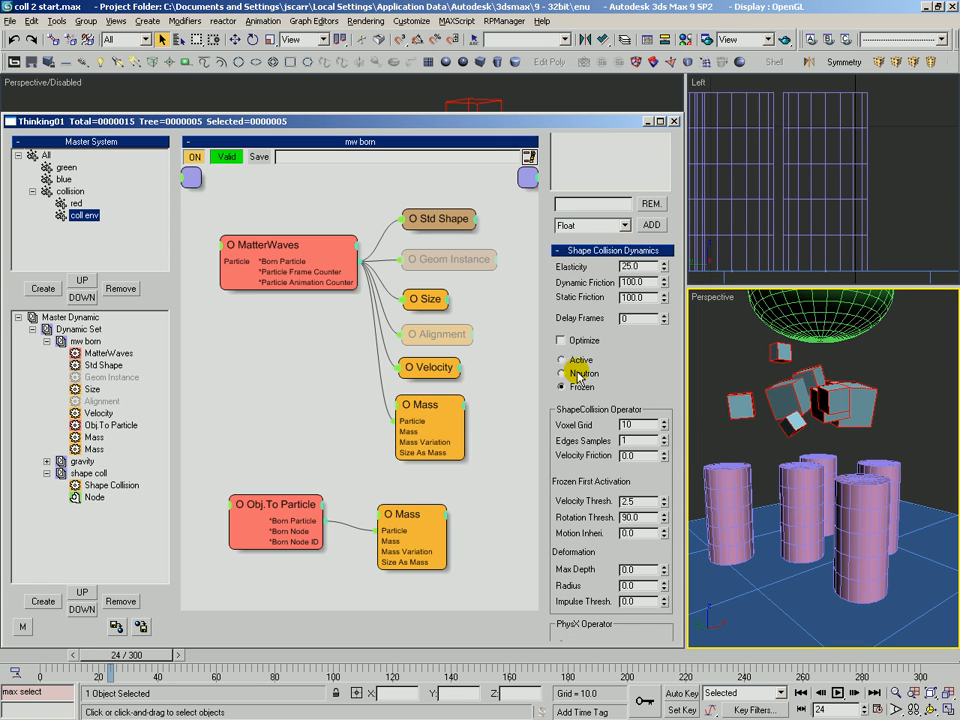
# Switch the coll env group's shape collision state from Frozen to Active
pyautogui.click(578, 360)
pyautogui.moveTo(600, 376); pyautogui.dragTo(637, 163)
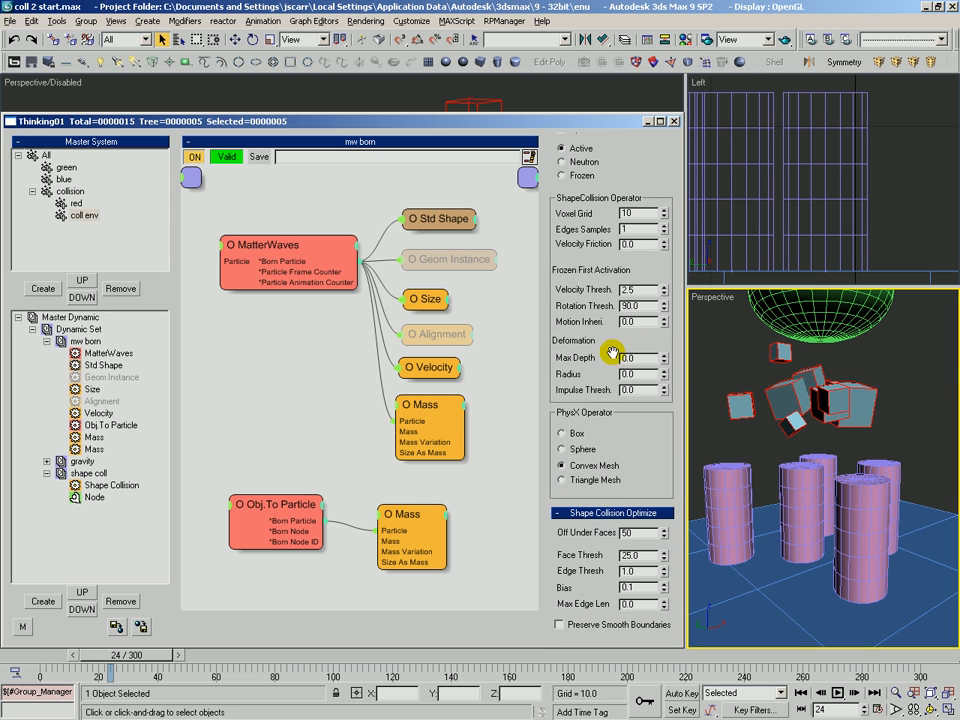
pyautogui.moveTo(629, 323); pyautogui.dragTo(631, 361)
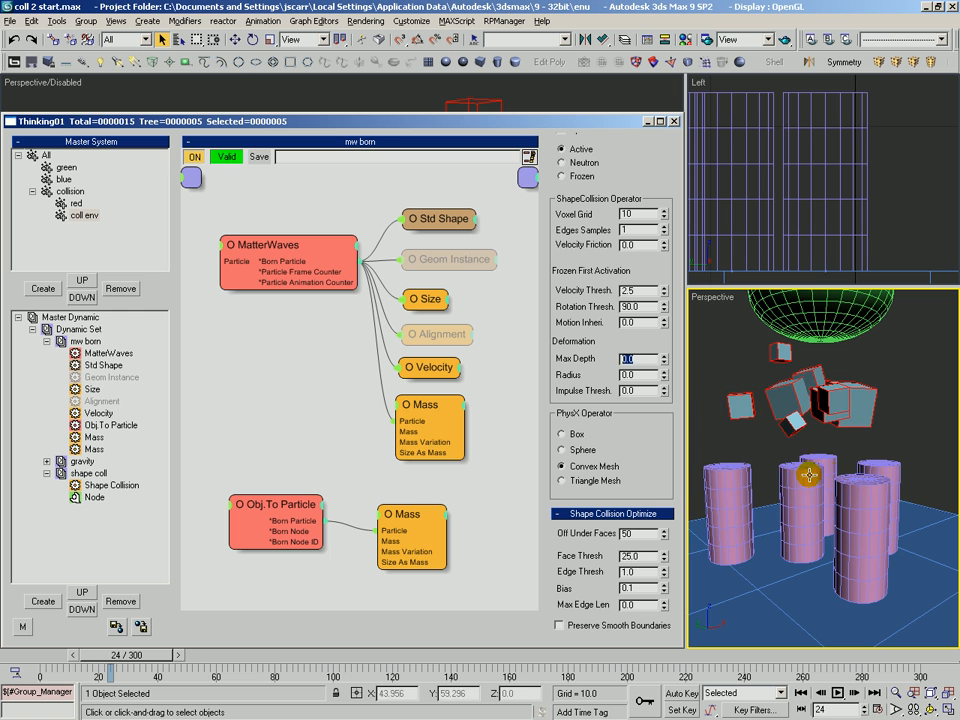
# Create a small sphere on the floor corner in the perspective view
pyautogui.click(776, 428)
pyautogui.scroll(-3, 772, 432)
pyautogui.hotkey('ctrl', 'r')
pyautogui.moveTo(772, 433); pyautogui.dragTo(776, 450)
pyautogui.hotkey('alt', 'z')
pyautogui.moveTo(742, 378); pyautogui.dragTo(731, 440)
pyautogui.click(446, 61)
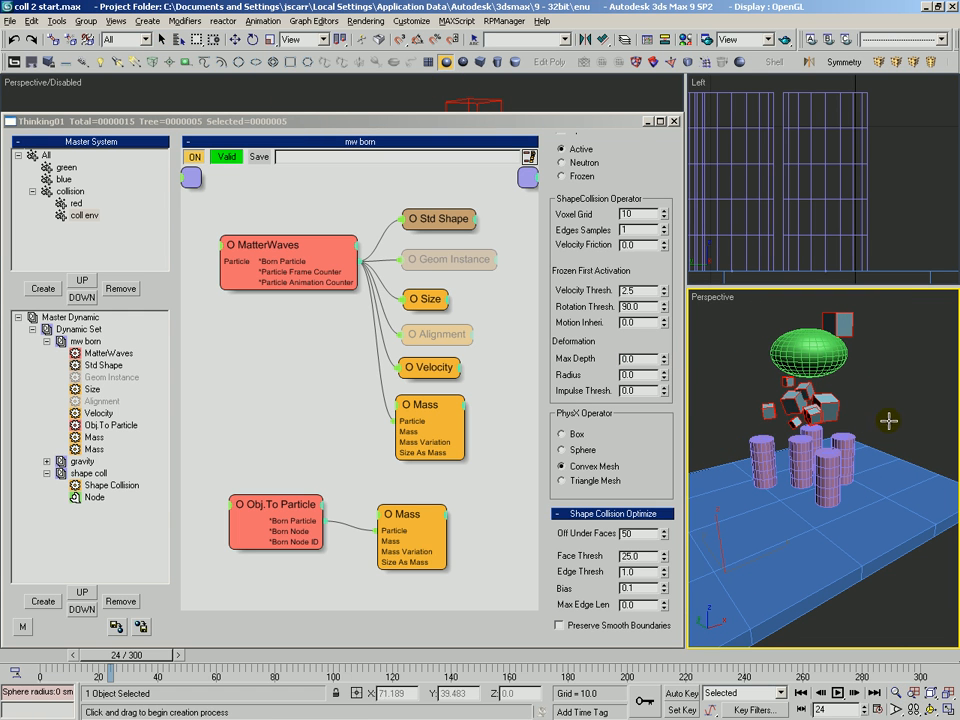
pyautogui.moveTo(889, 607); pyautogui.dragTo(903, 600)
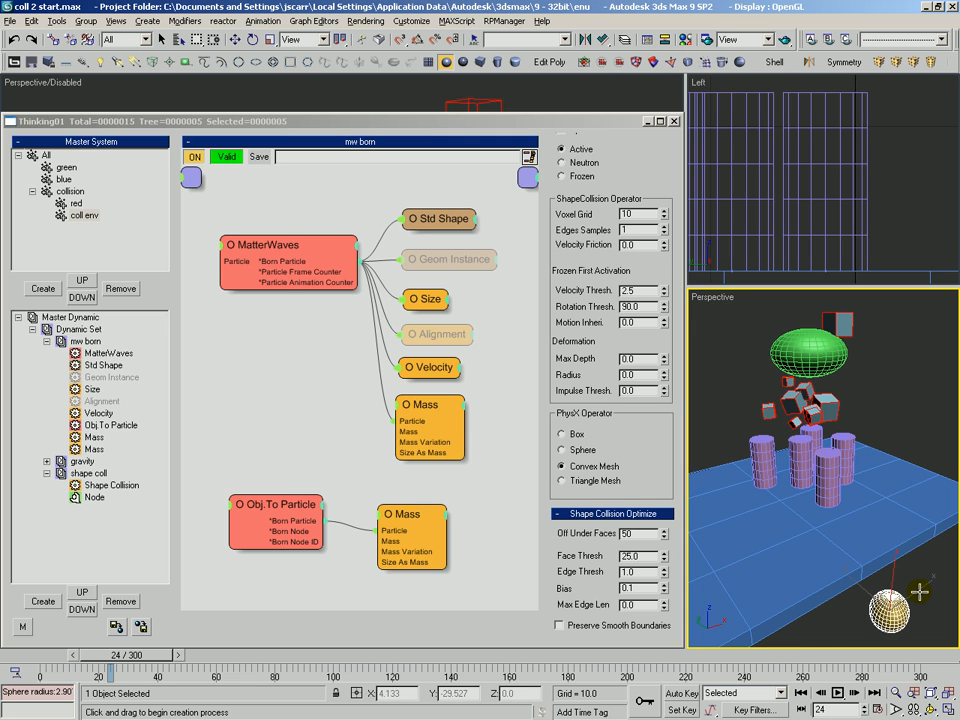
pyautogui.press('3')
pyautogui.moveTo(112, 415); pyautogui.dragTo(125, 380)
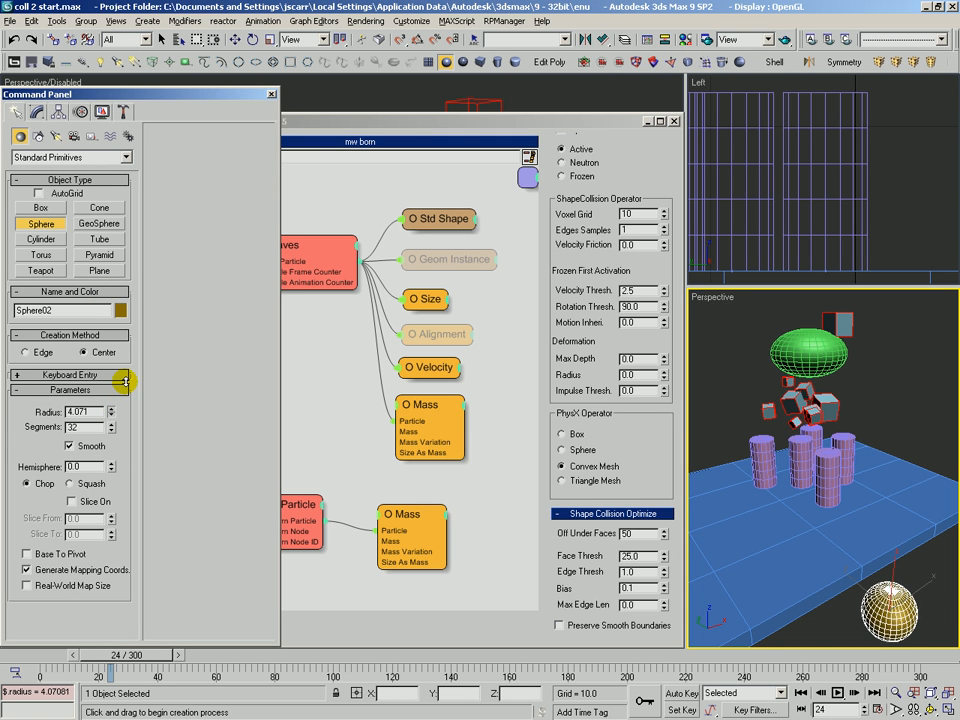
pyautogui.press('q')
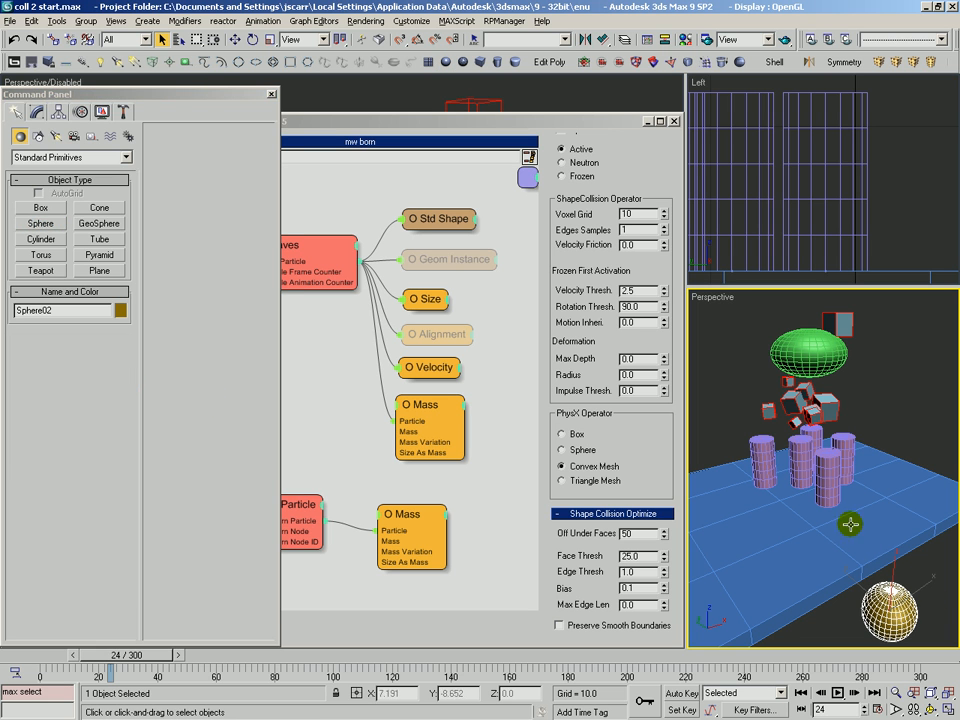
# Set the coll env group's deformation Max Depth to 5 and Radius to 3
pyautogui.hotkey('alt', 'c')
pyautogui.click(866, 422)
pyautogui.hotkey('alt', 'z')
pyautogui.moveTo(864, 430); pyautogui.dragTo(816, 396)
pyautogui.hotkey('ctrl', 'p')
pyautogui.hotkey('ctrl', 'r')
pyautogui.moveTo(818, 470)
pyautogui.mouseDown()
pyautogui.moveTo(817, 400)
pyautogui.moveTo(821, 461)
pyautogui.mouseUp()
pyautogui.hotkey('ctrl', 'p')
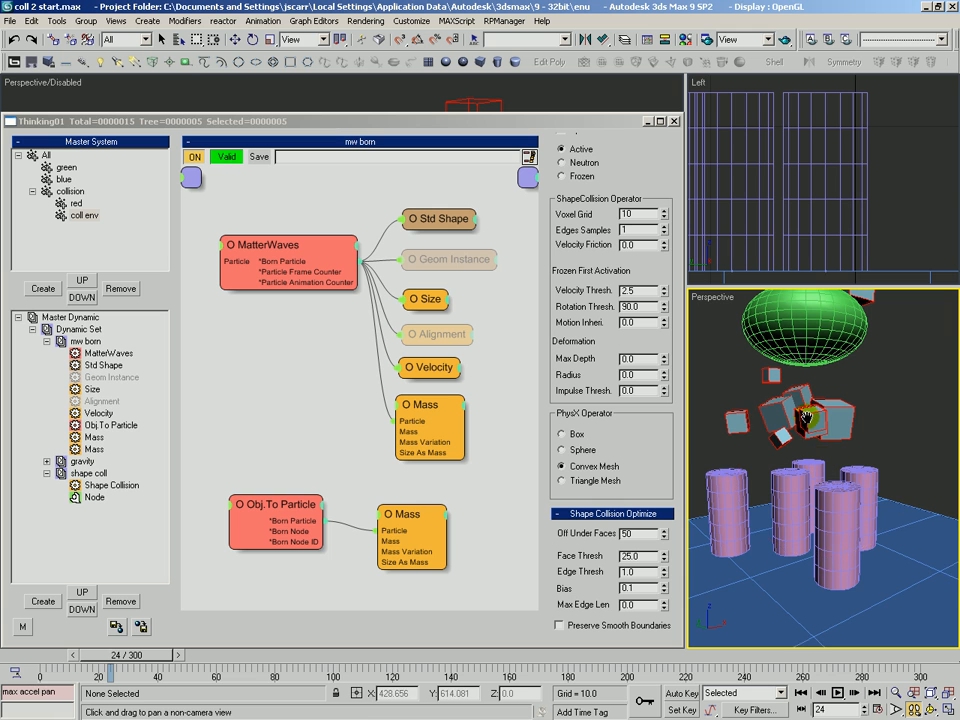
pyautogui.moveTo(802, 415); pyautogui.dragTo(803, 426)
pyautogui.click(79, 218)
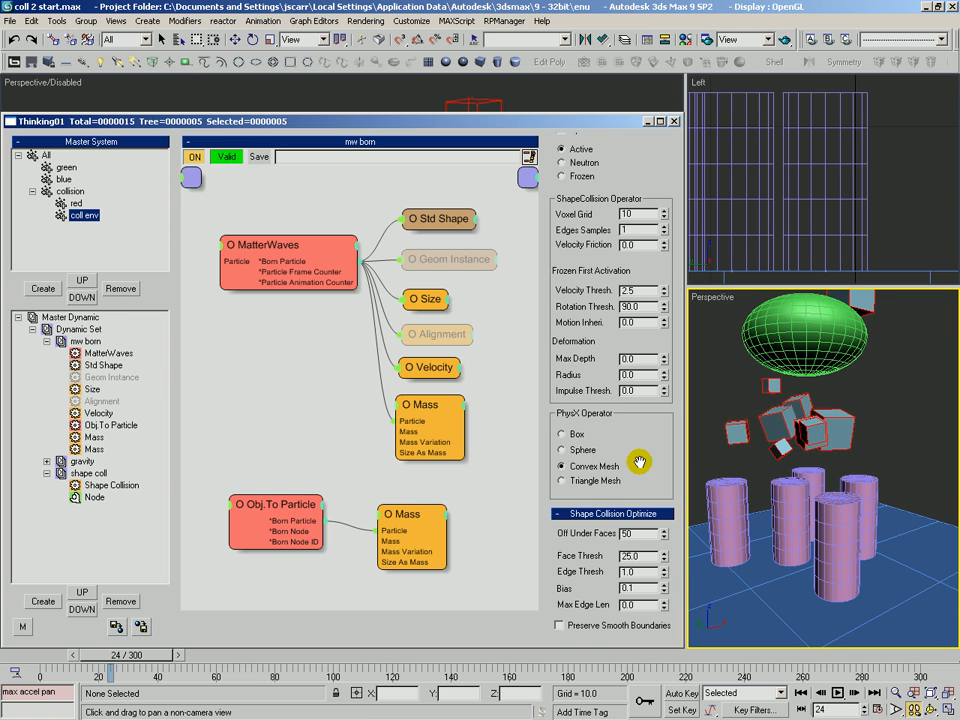
pyautogui.scroll(2, 634, 446)
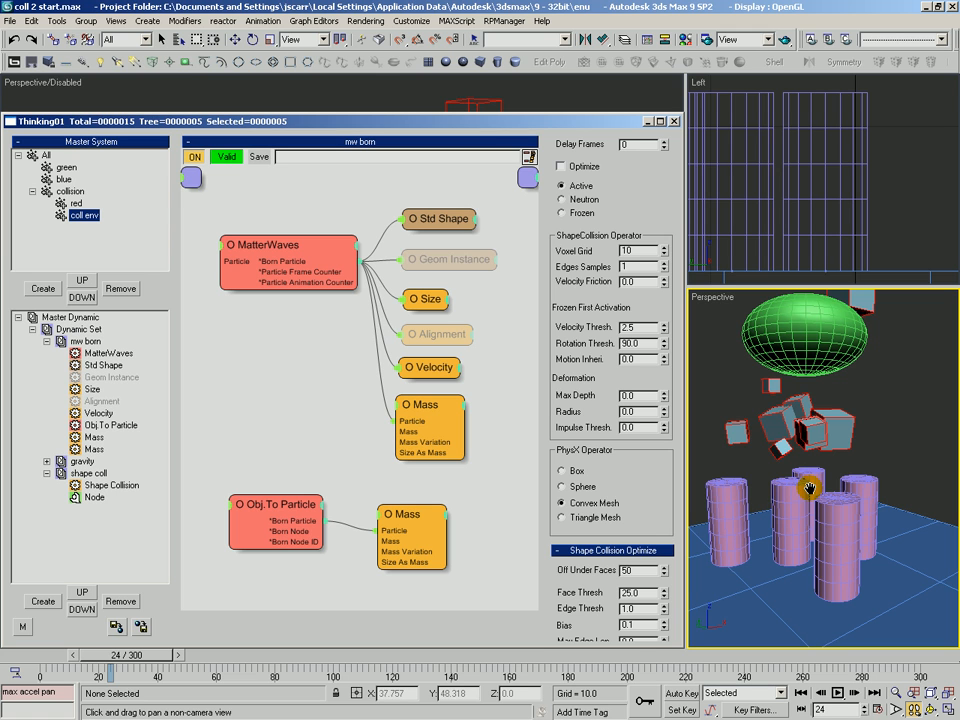
pyautogui.doubleClick(645, 397)
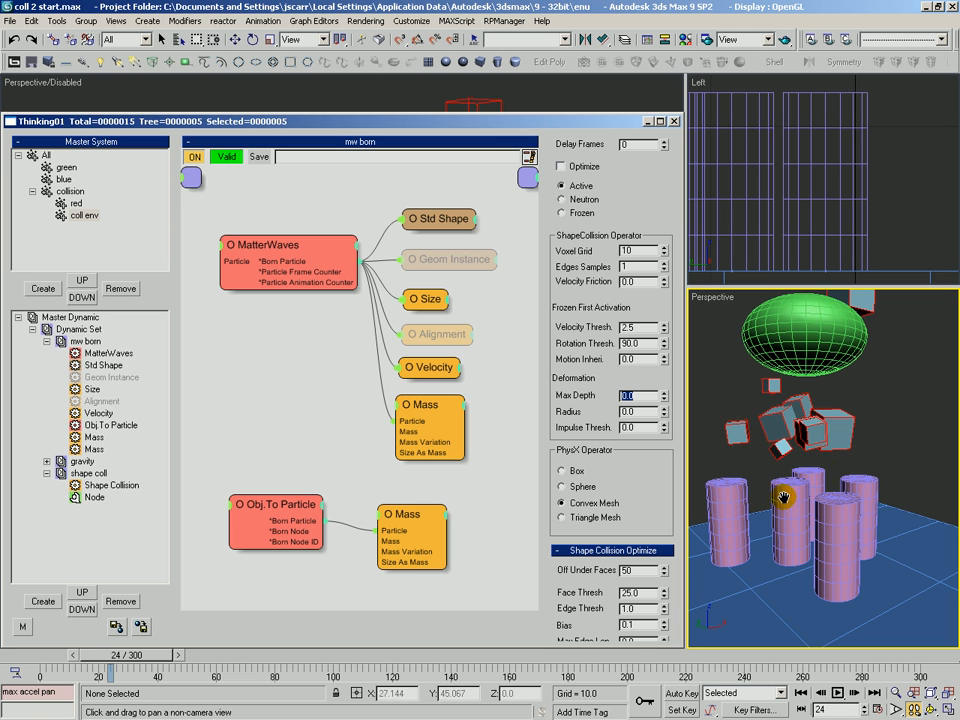
pyautogui.doubleClick(645, 412)
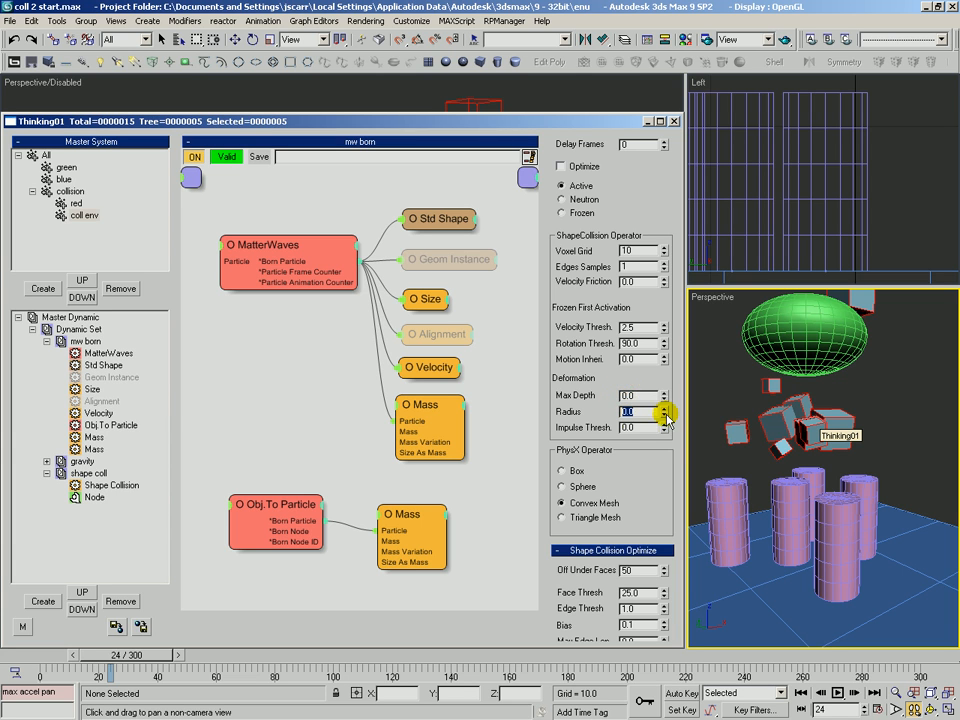
pyautogui.click(634, 395)
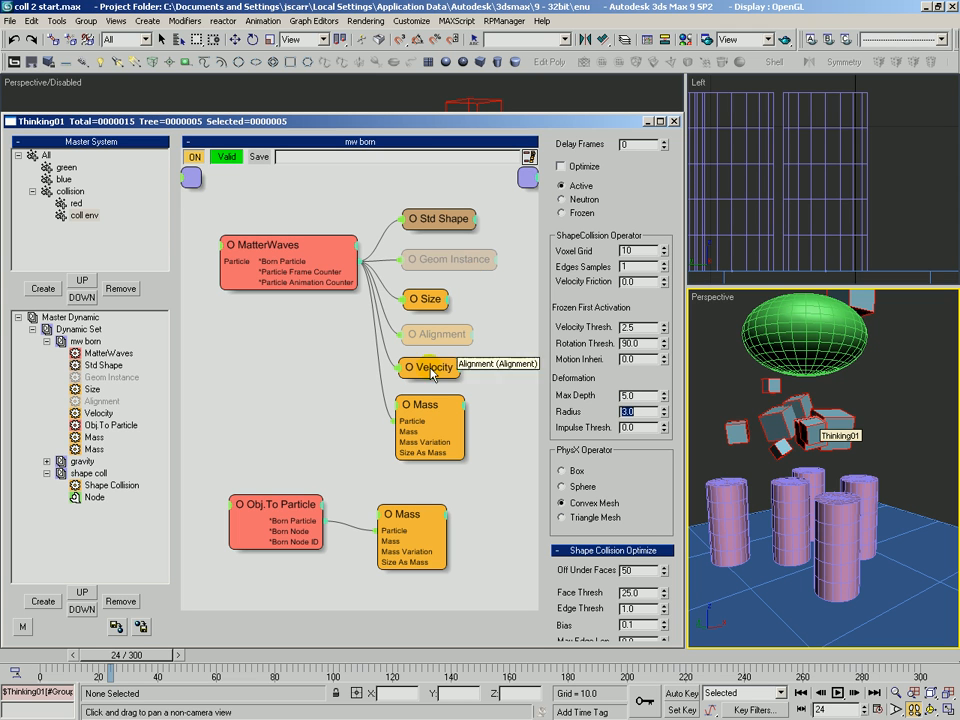
# Scrub the timeline to preview the deforming cylinders, then return to frame 0
pyautogui.click(38, 658)
pyautogui.moveTo(38, 658); pyautogui.dragTo(208, 668)
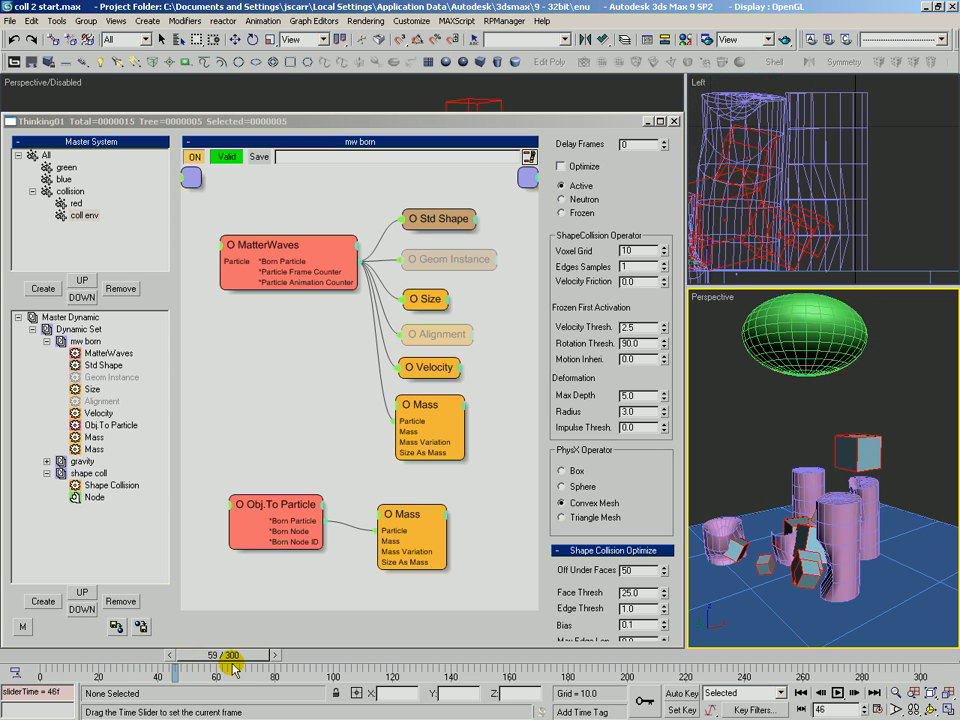
pyautogui.click(37, 660)
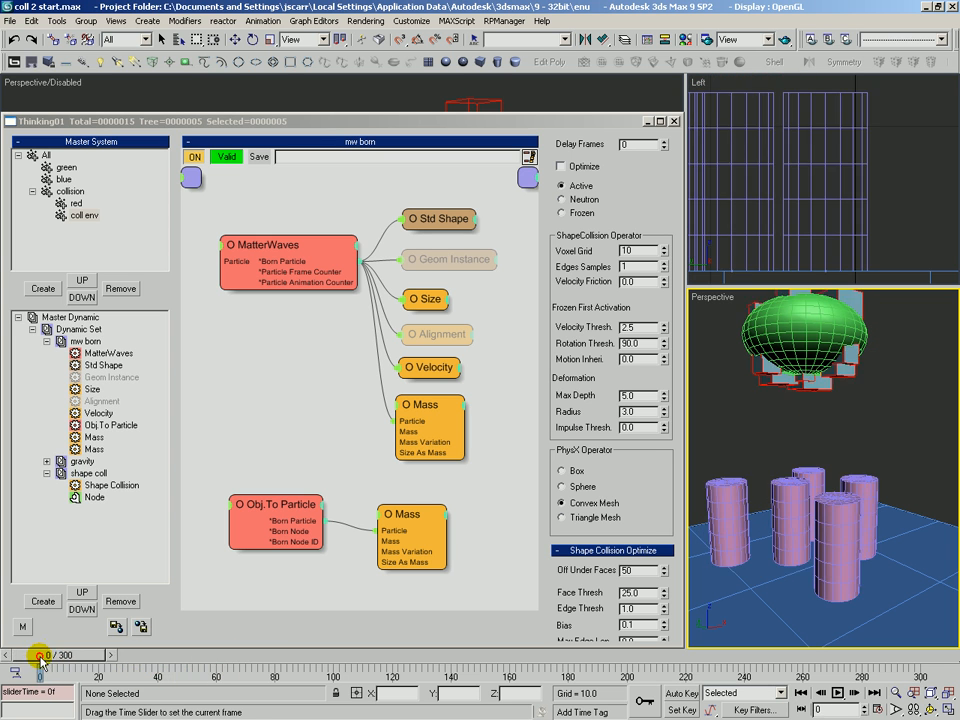
# Set the coll env group's Max Depth to 2 and Radius to 1, and scrub the timeline to preview
pyautogui.doubleClick(643, 396)
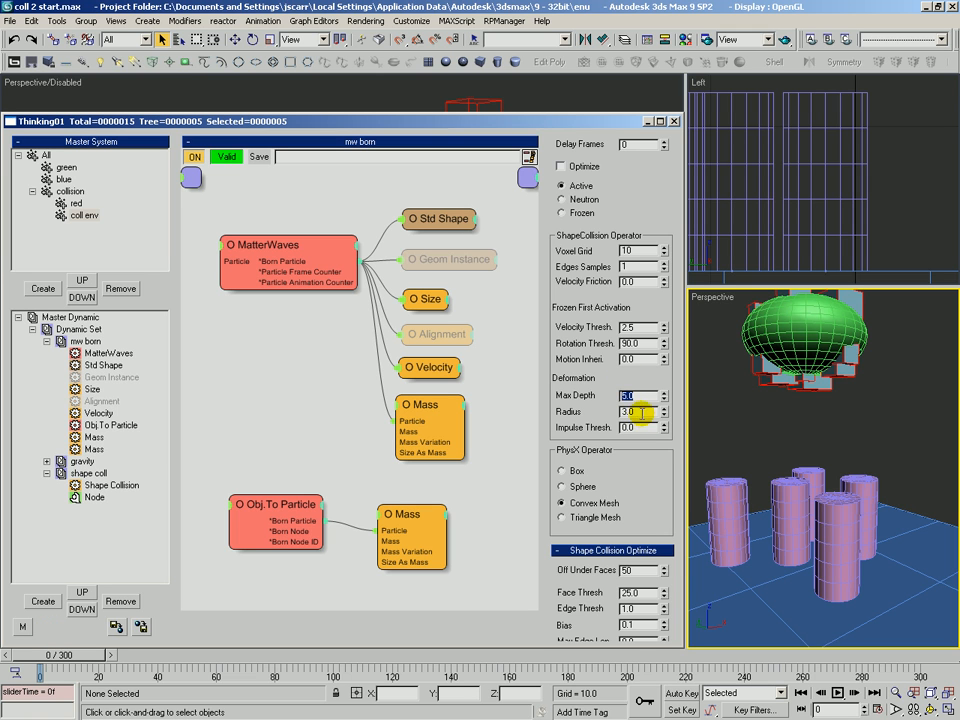
pyautogui.write('2')
pyautogui.doubleClick(643, 412)
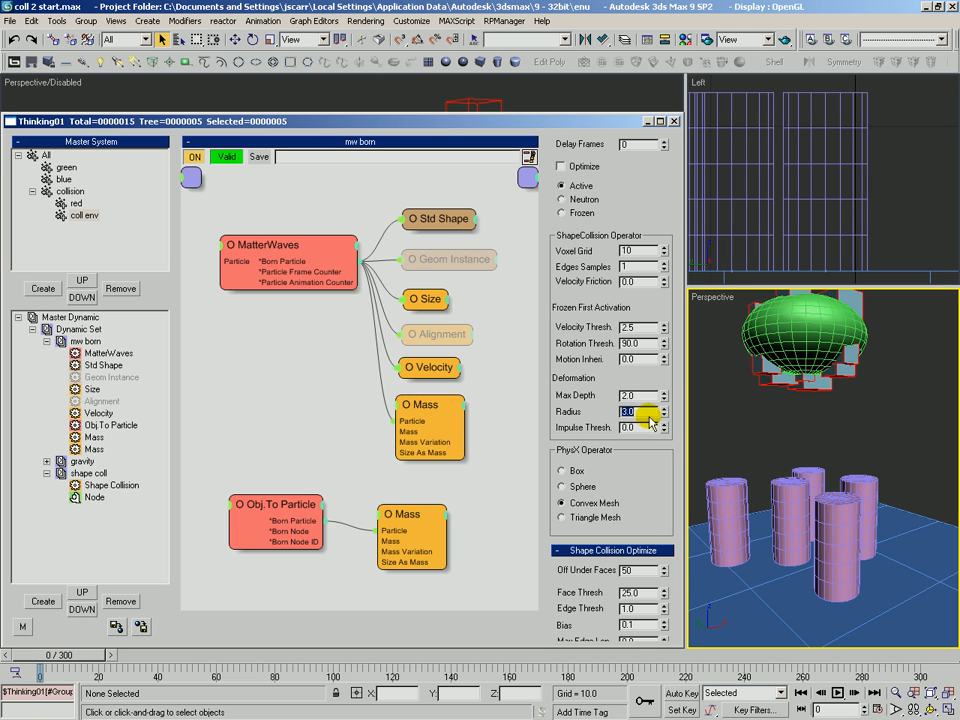
pyautogui.write('1')
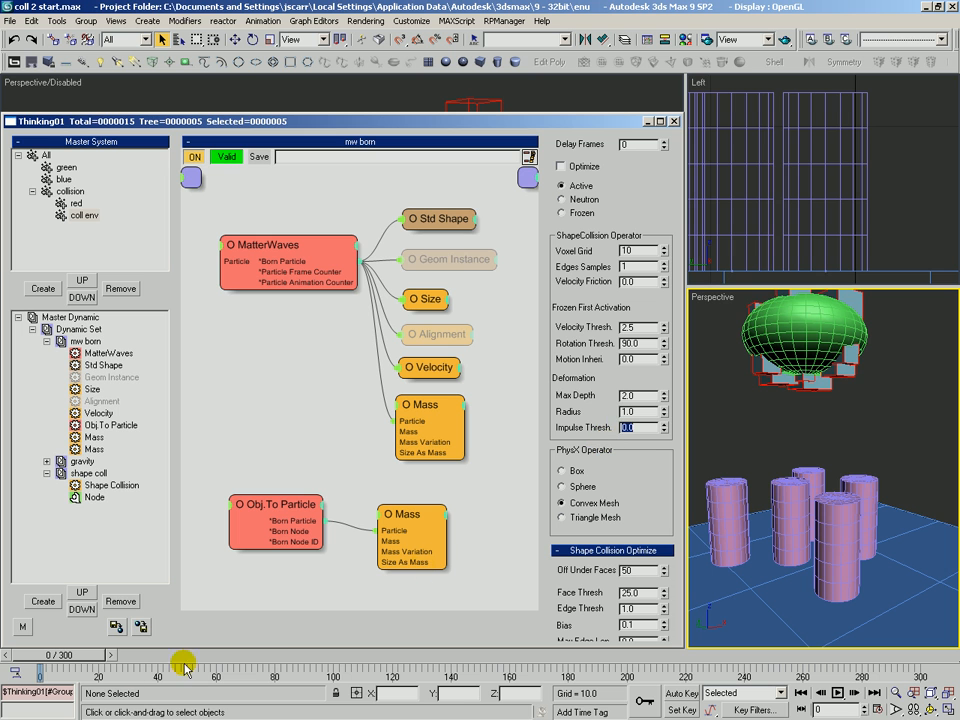
pyautogui.moveTo(87, 659); pyautogui.dragTo(281, 659)
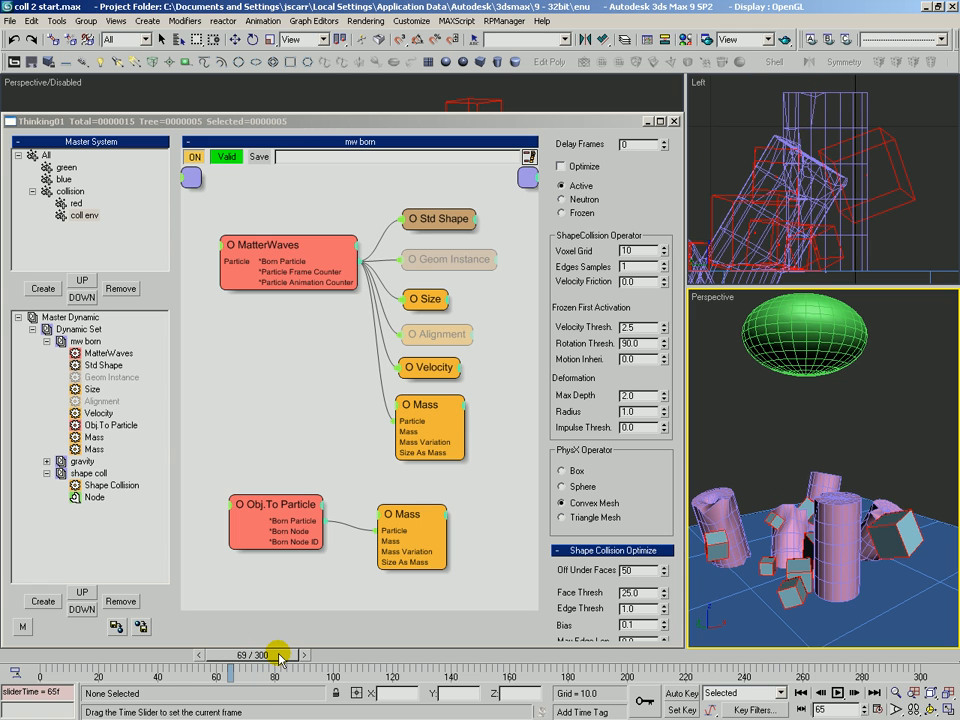
pyautogui.click(32, 660)
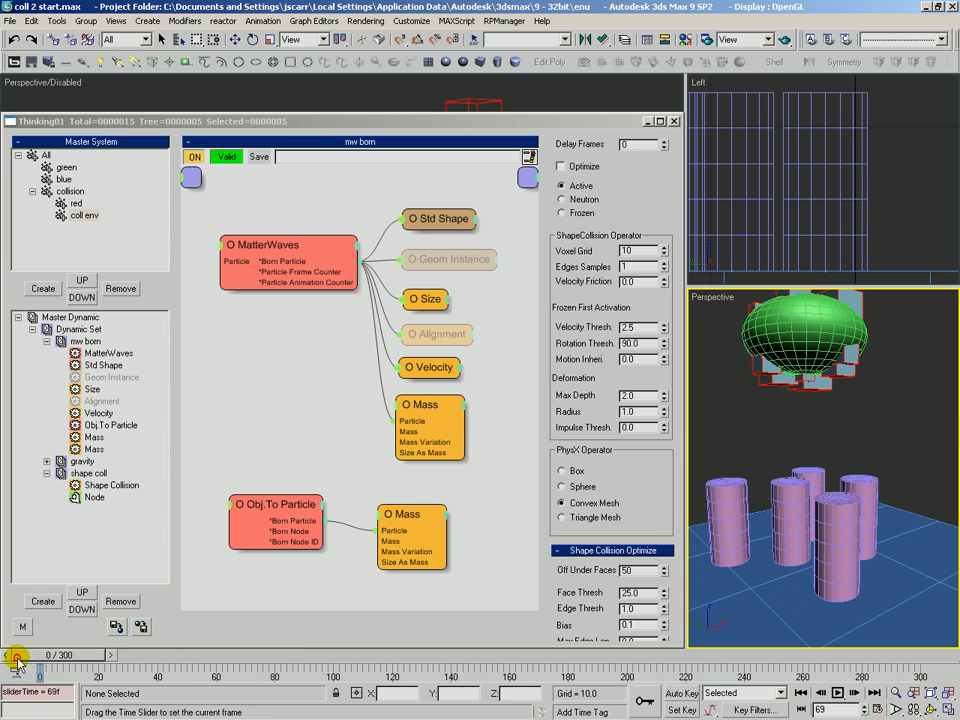
# Set the coll env group's Impulse Thresh to 5
pyautogui.moveTo(581, 432); pyautogui.dragTo(576, 426)
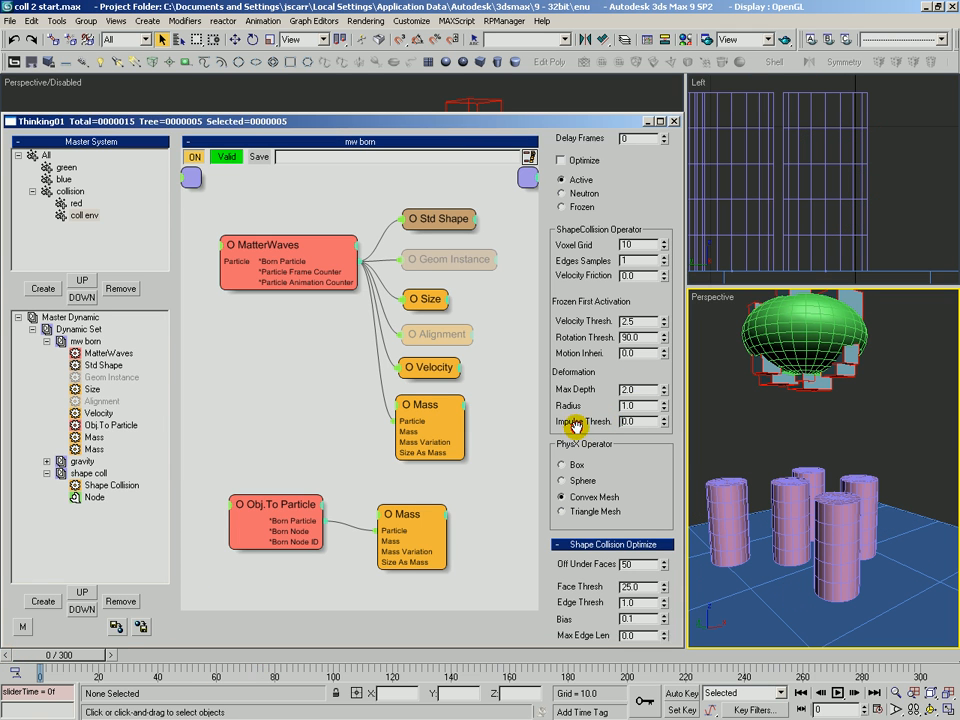
pyautogui.moveTo(647, 422); pyautogui.dragTo(579, 426)
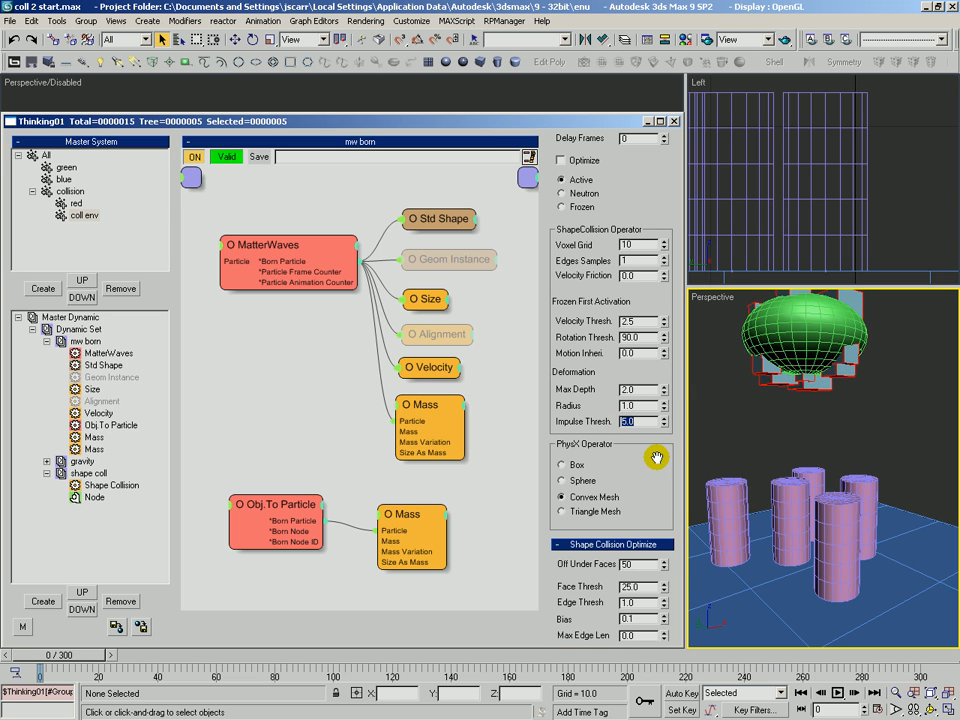
pyautogui.scroll(-1, 660, 450)
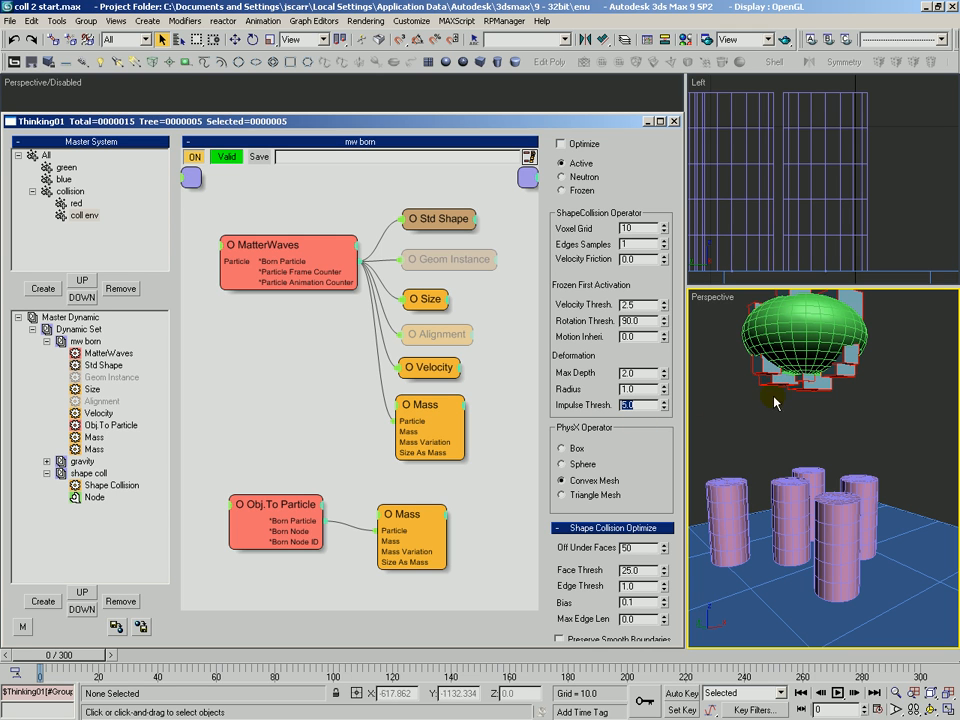
pyautogui.moveTo(96, 672); pyautogui.dragTo(38, 672)
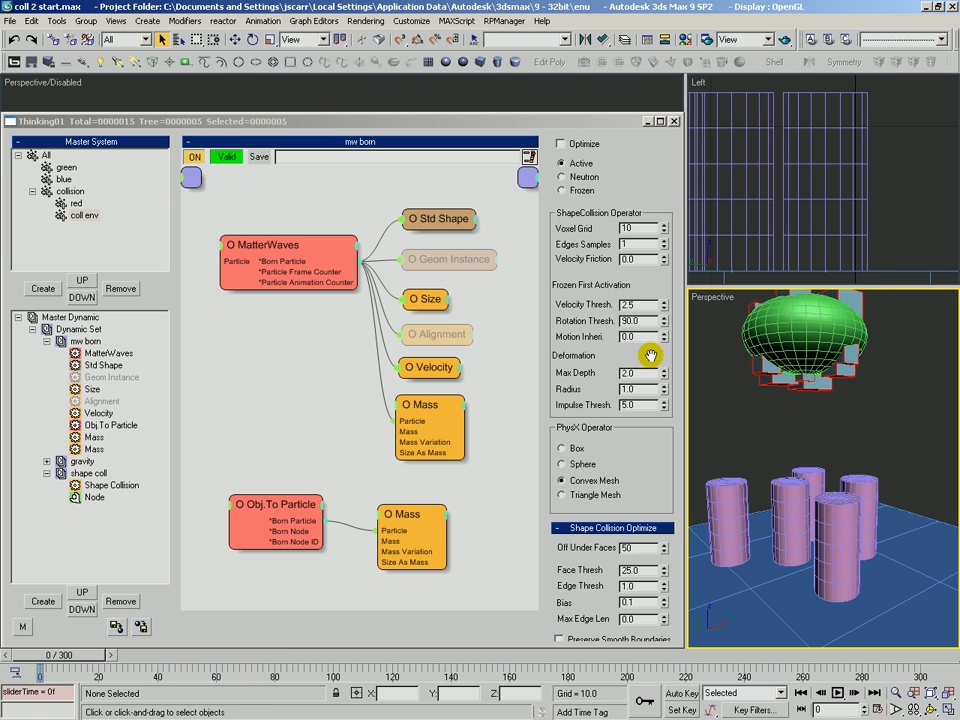
# Set the Impulse Thresh to 20 and scrub the timeline to preview the collisions
pyautogui.click(643, 405)
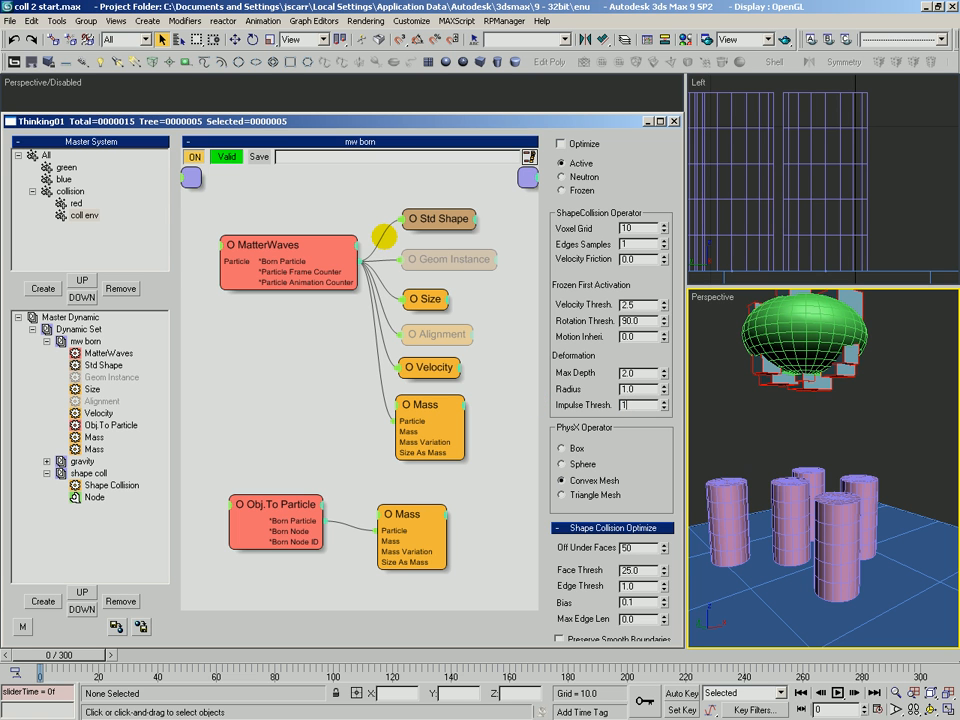
pyautogui.moveTo(64, 656); pyautogui.dragTo(284, 672)
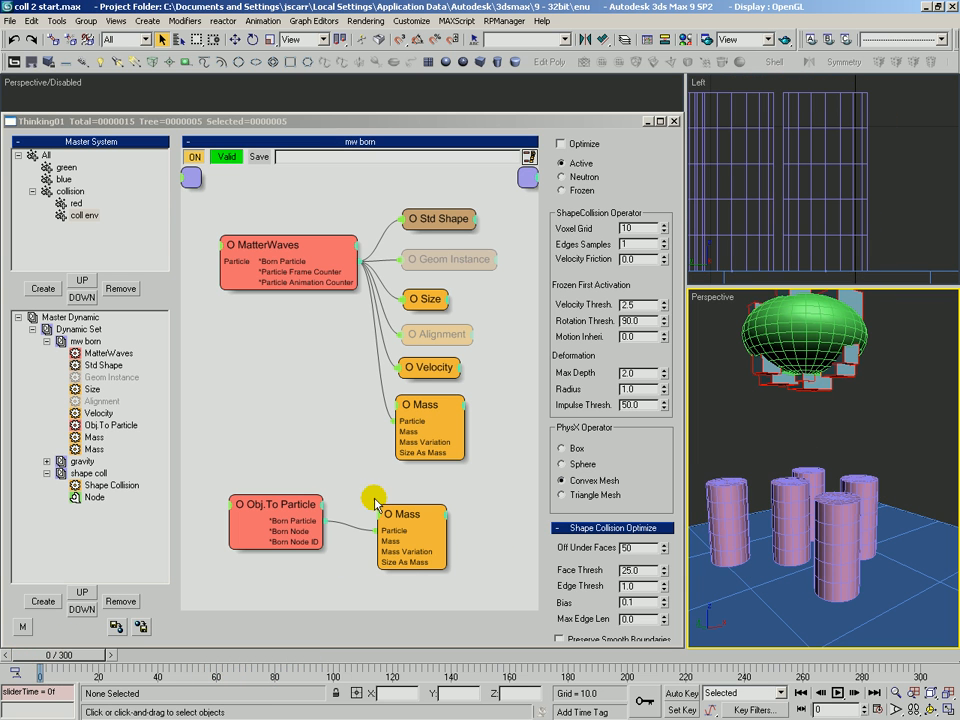
pyautogui.doubleClick(632, 405)
pyautogui.write('20.0')
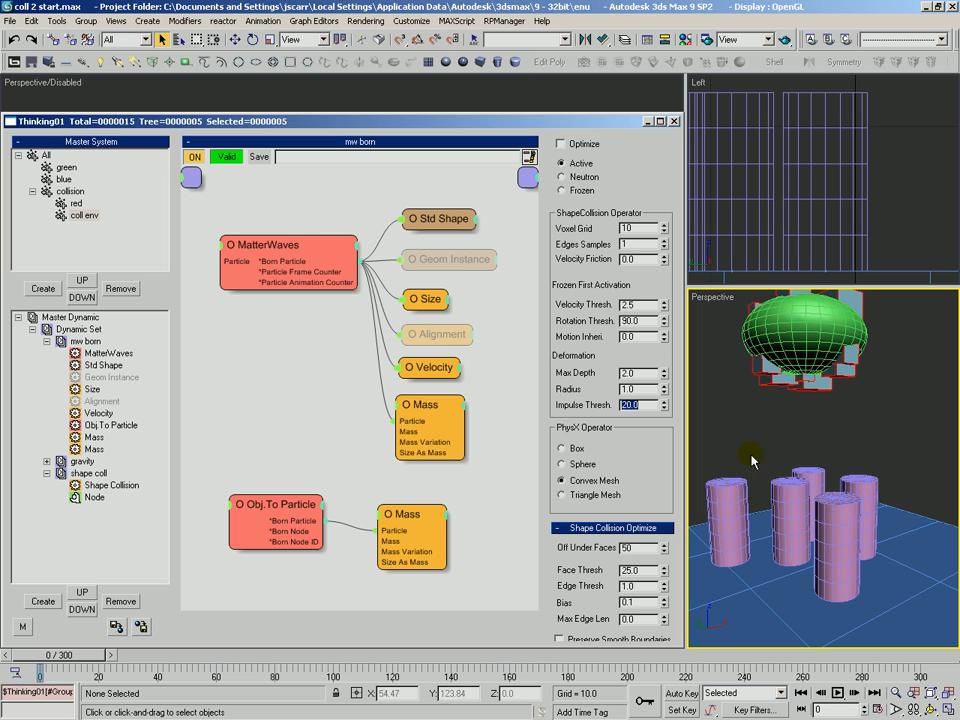
pyautogui.moveTo(795, 471); pyautogui.dragTo(809, 453, button='middle')
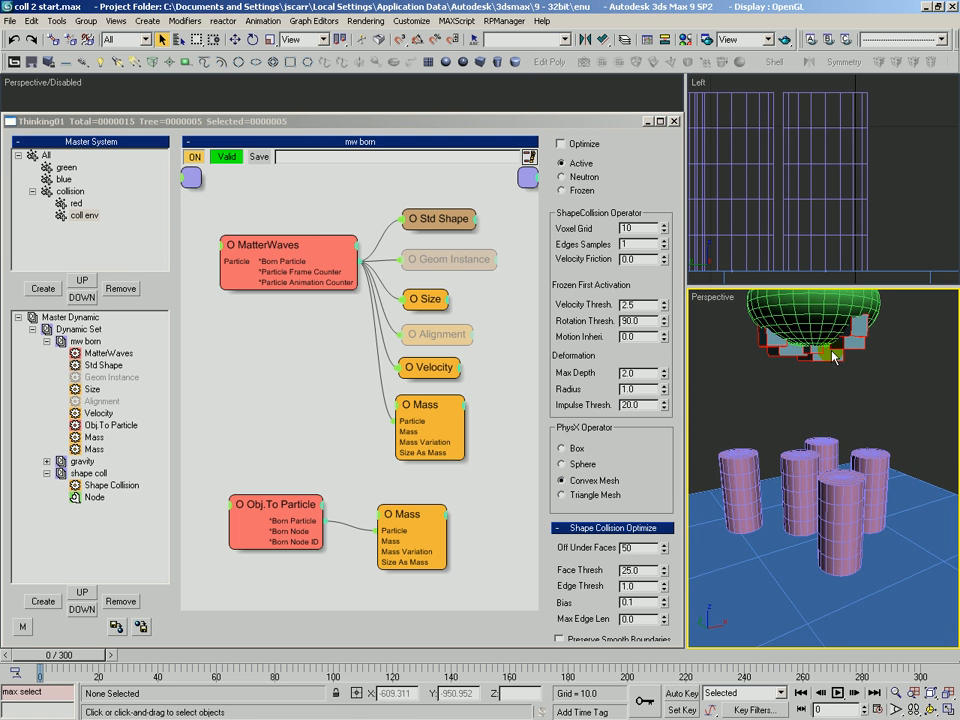
pyautogui.moveTo(75, 660); pyautogui.dragTo(201, 692)
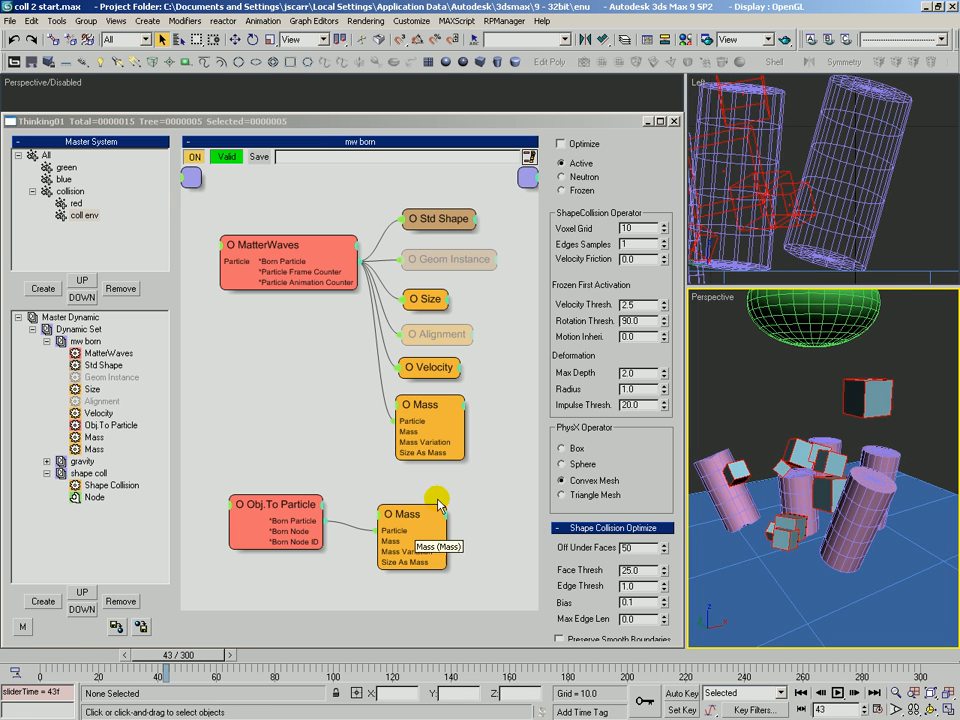
# Set the coll env group's Impulse Thresh to 10 while previewing the animation
pyautogui.doubleClick(632, 405)
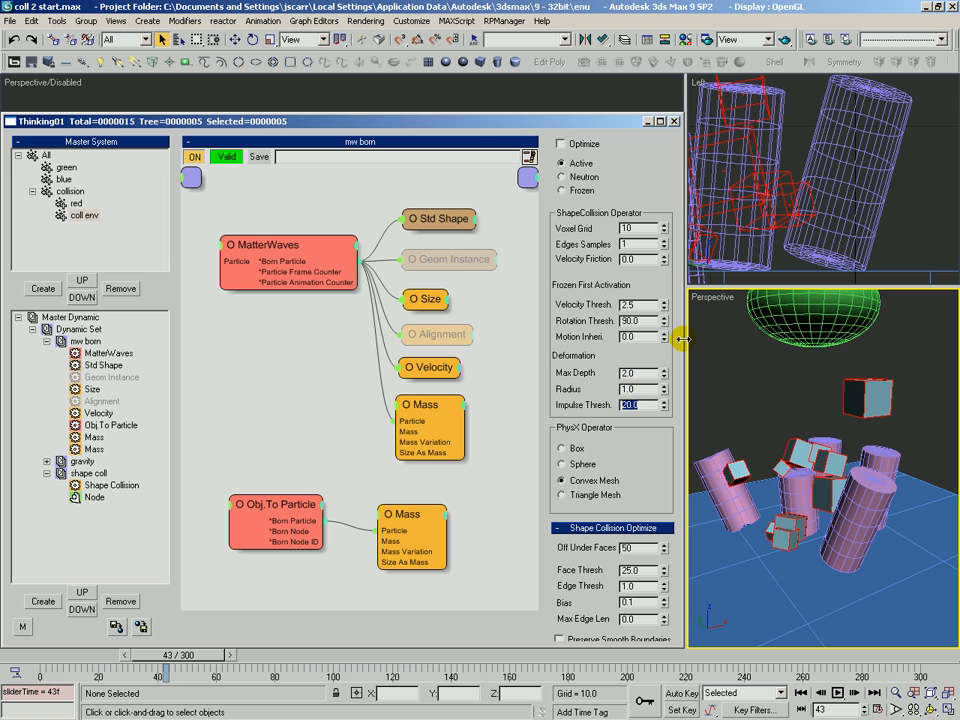
pyautogui.moveTo(172, 655); pyautogui.dragTo(254, 680)
pyautogui.doubleClick(640, 405)
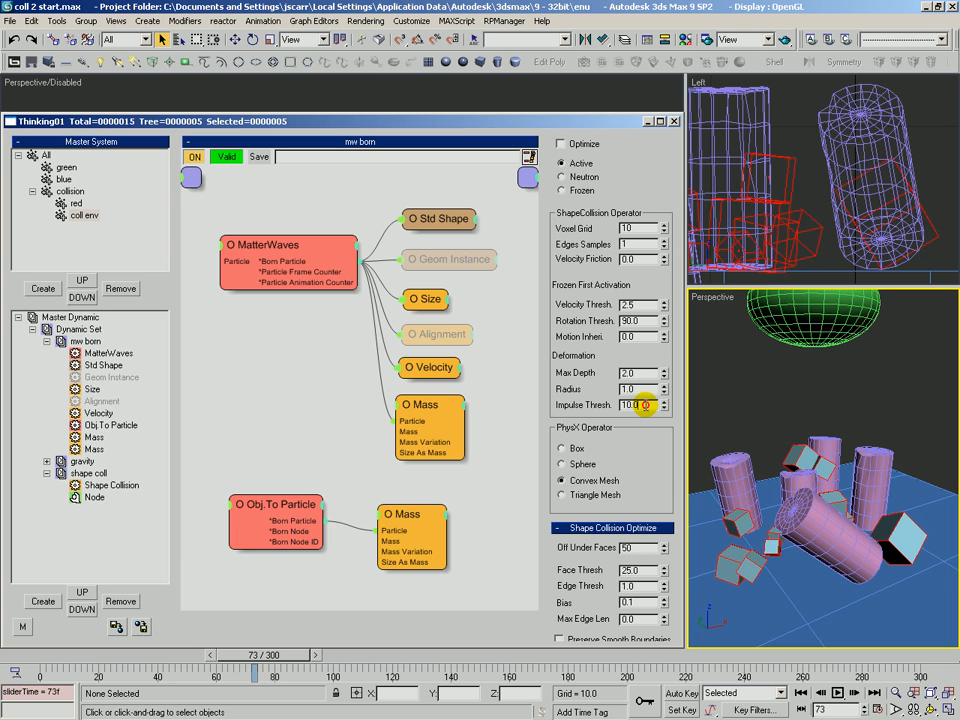